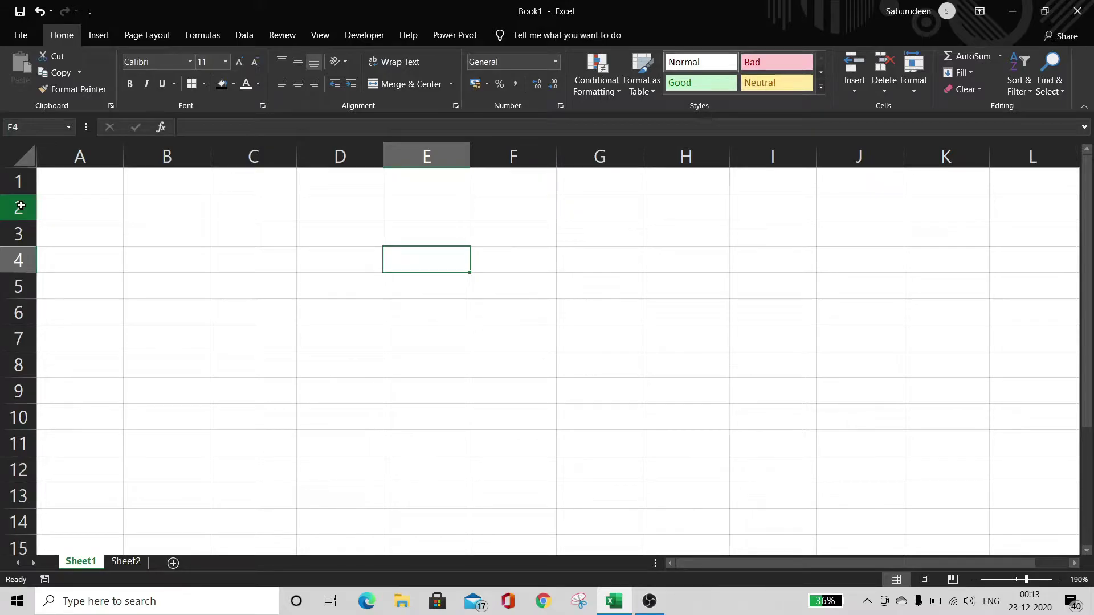
{"action": "left_click", "coordinate": [15, 236]}
{"action": "left_click", "coordinate": [14, 250]}
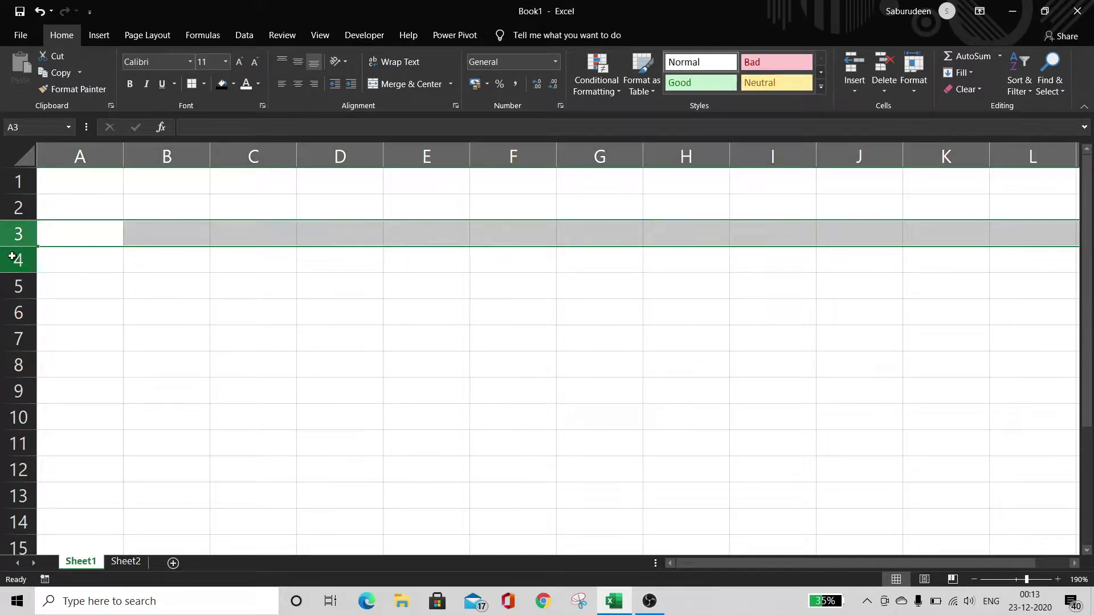
{"action": "left_click", "coordinate": [342, 324]}
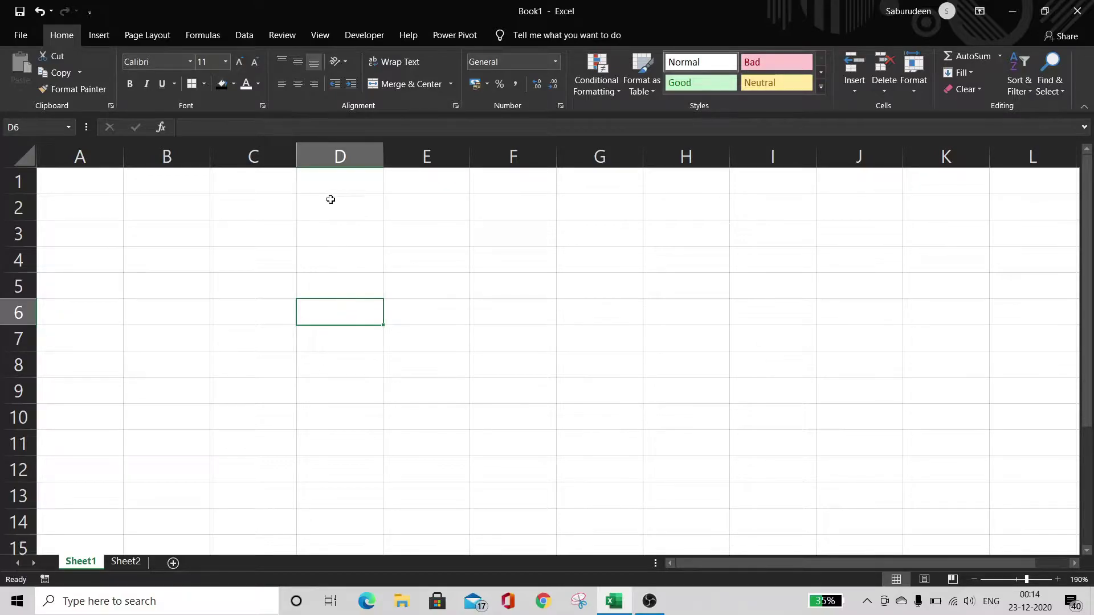
Fill the whole of column D with the gold theme color.
{"action": "left_click", "coordinate": [338, 156]}
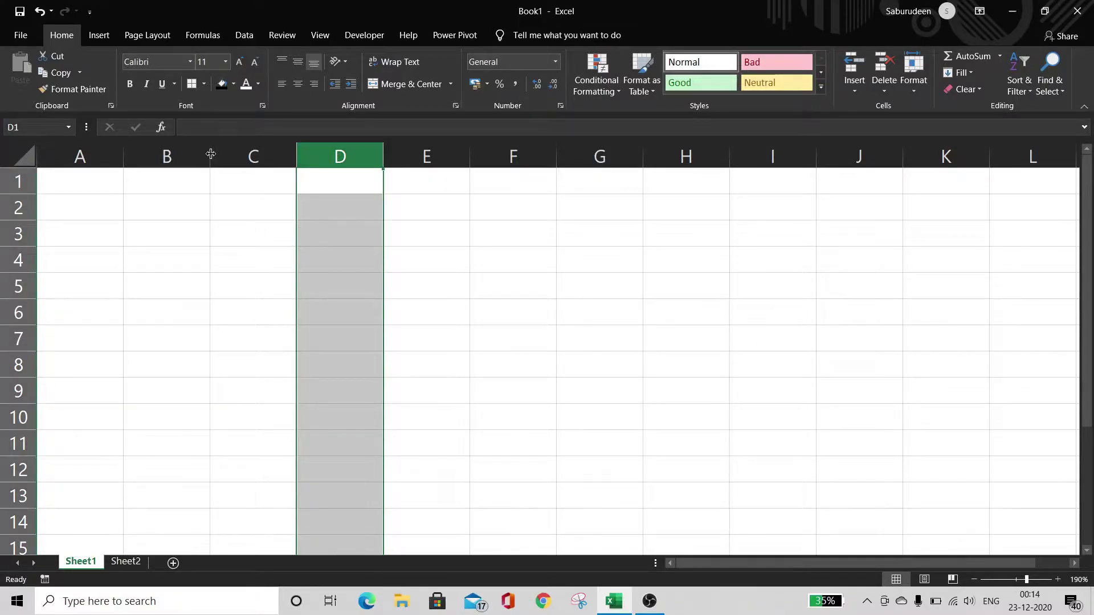
{"action": "left_click", "coordinate": [233, 83]}
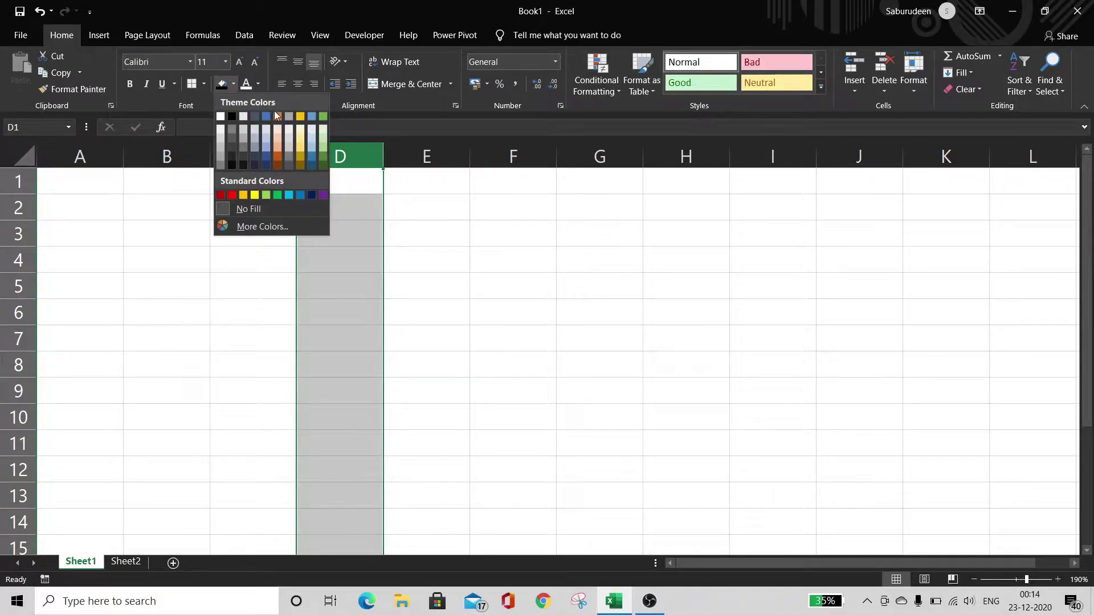
{"action": "left_click", "coordinate": [299, 117]}
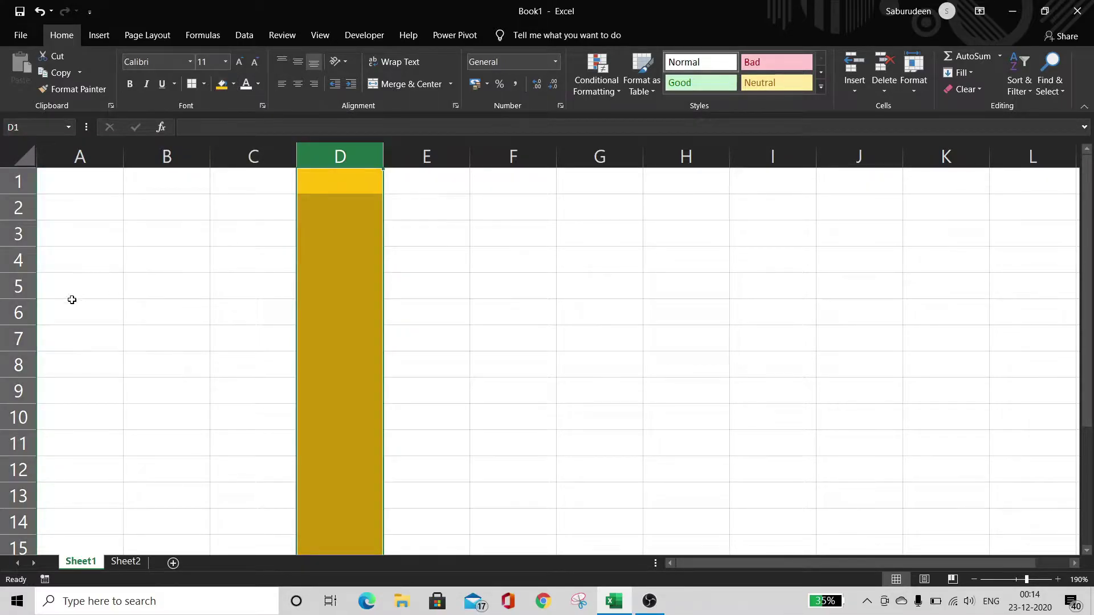
Fill the whole of row 6 with the standard light blue color.
{"action": "left_click", "coordinate": [23, 312]}
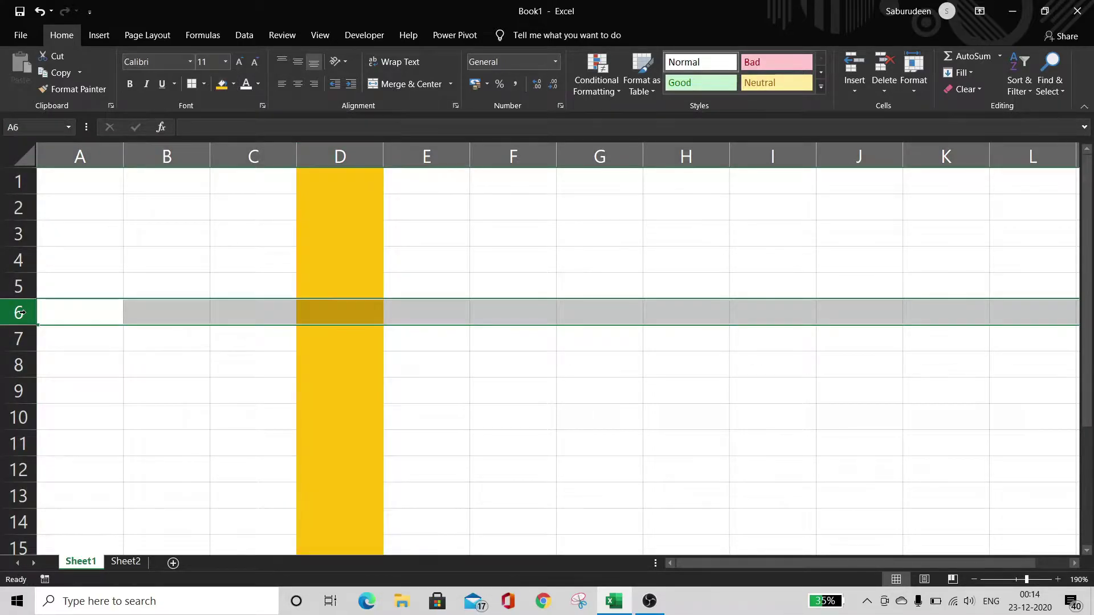
{"action": "left_click", "coordinate": [233, 84]}
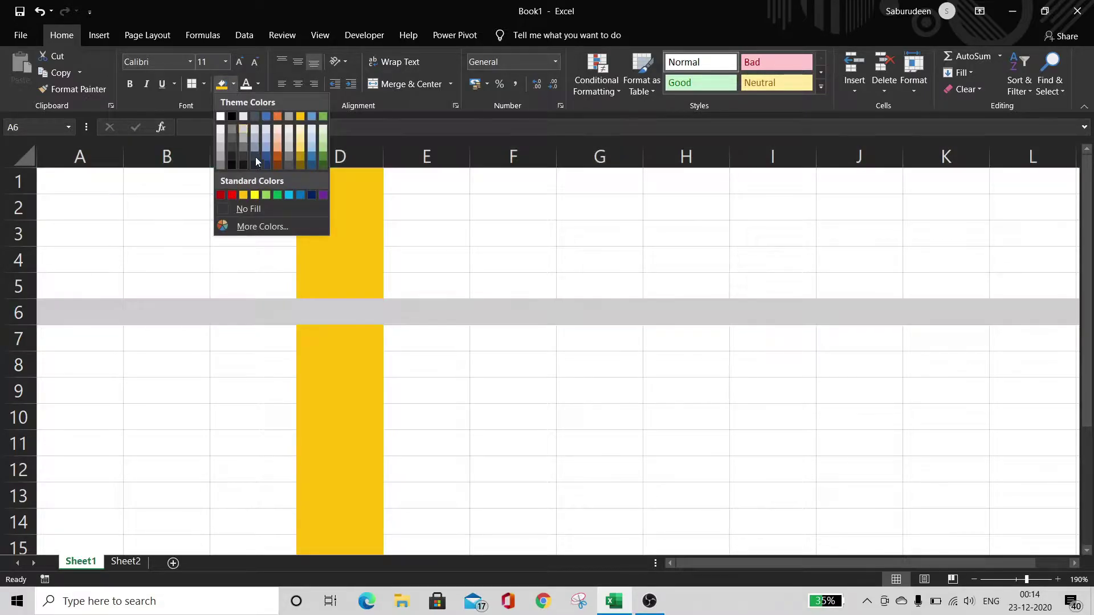
{"action": "left_click", "coordinate": [289, 195]}
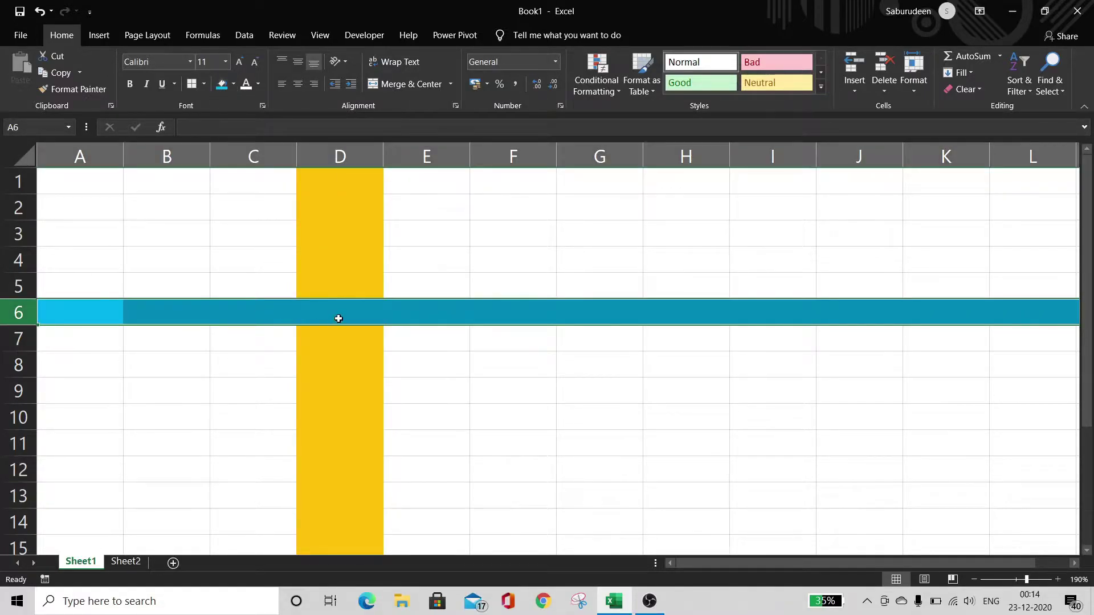
Fill the cell where column D and row 6 cross with the standard light green color.
{"action": "left_click", "coordinate": [345, 319]}
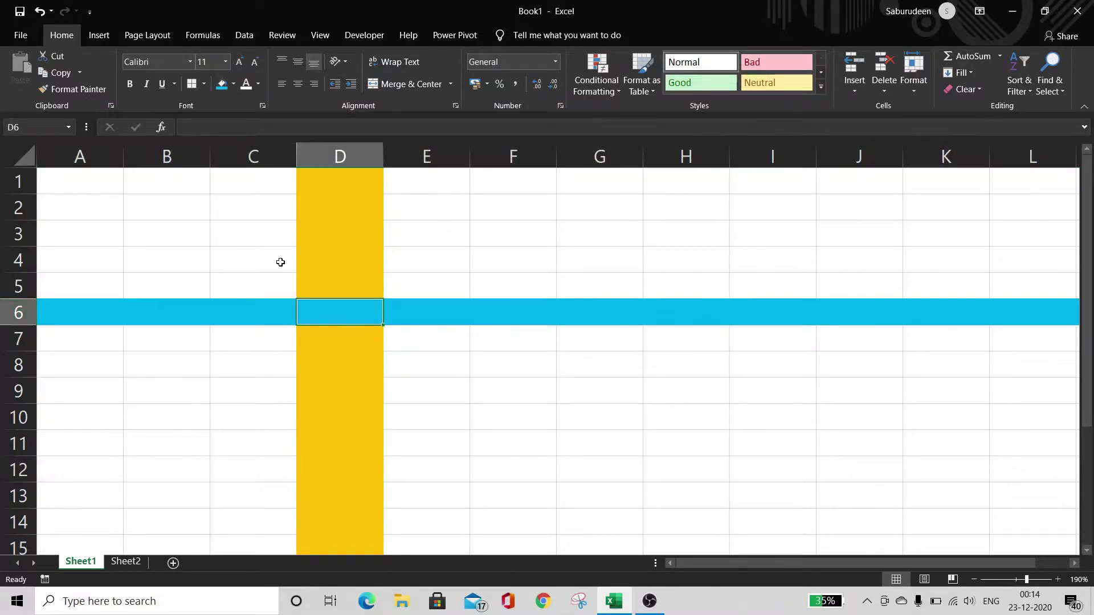
{"action": "left_click", "coordinate": [233, 84]}
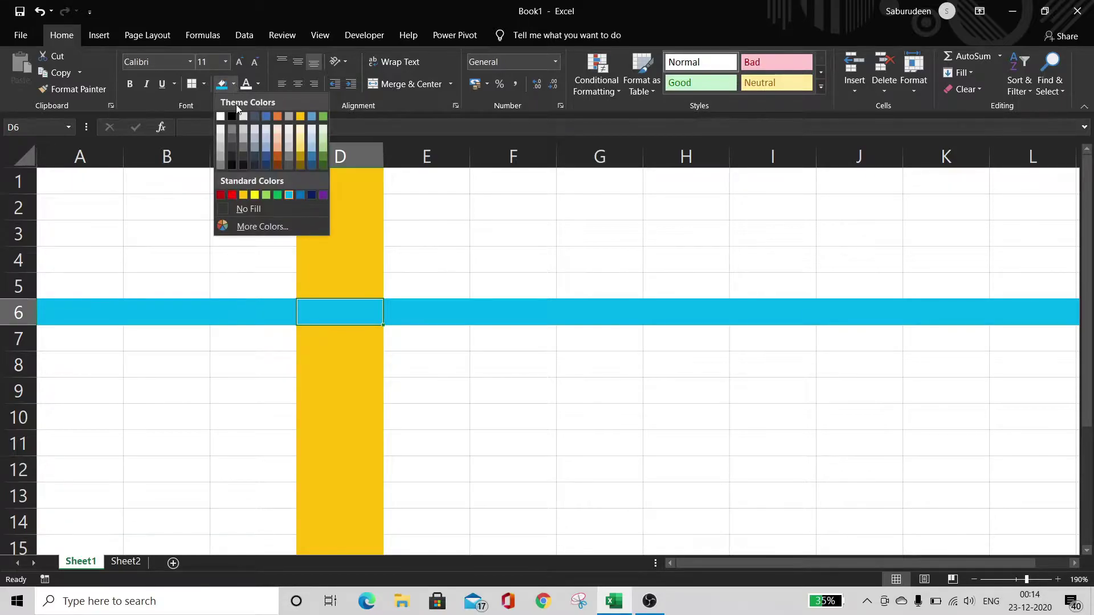
{"action": "left_click", "coordinate": [266, 194]}
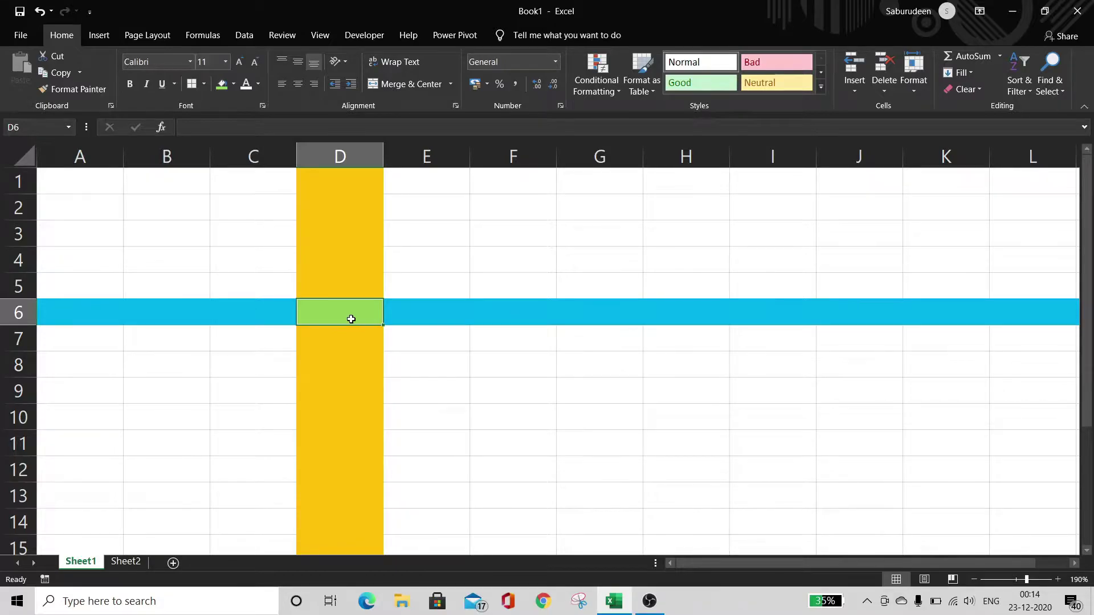
Label the green intersection cell with its own reference, D6.
{"action": "type", "text": "D"}
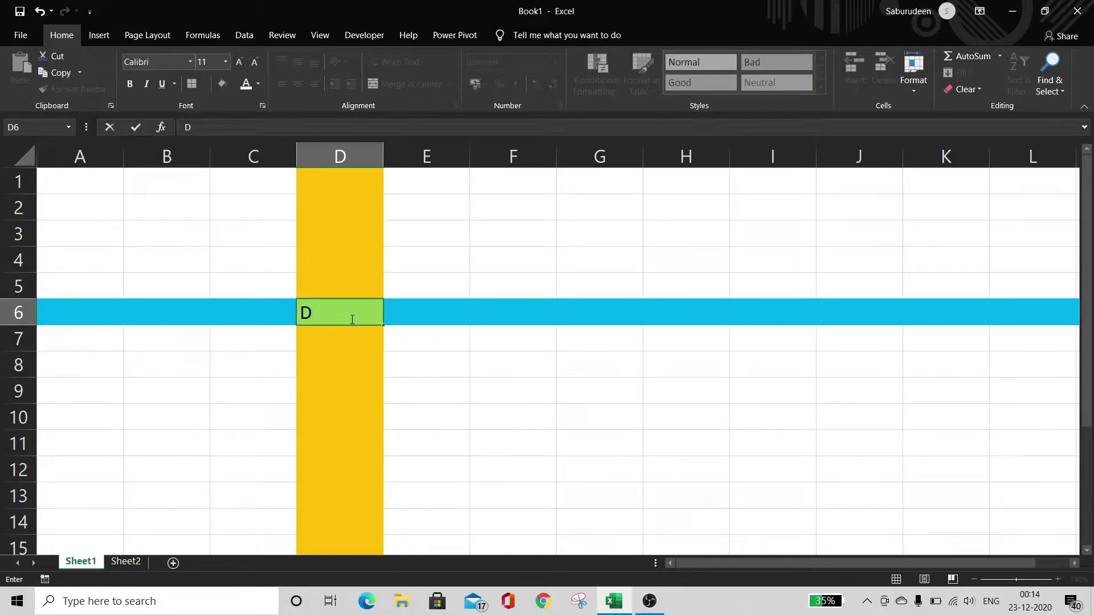
{"action": "type", "text": "7"}
{"action": "key", "text": "BackSpace"}
{"action": "type", "text": "6"}
{"action": "key", "text": "Return"}
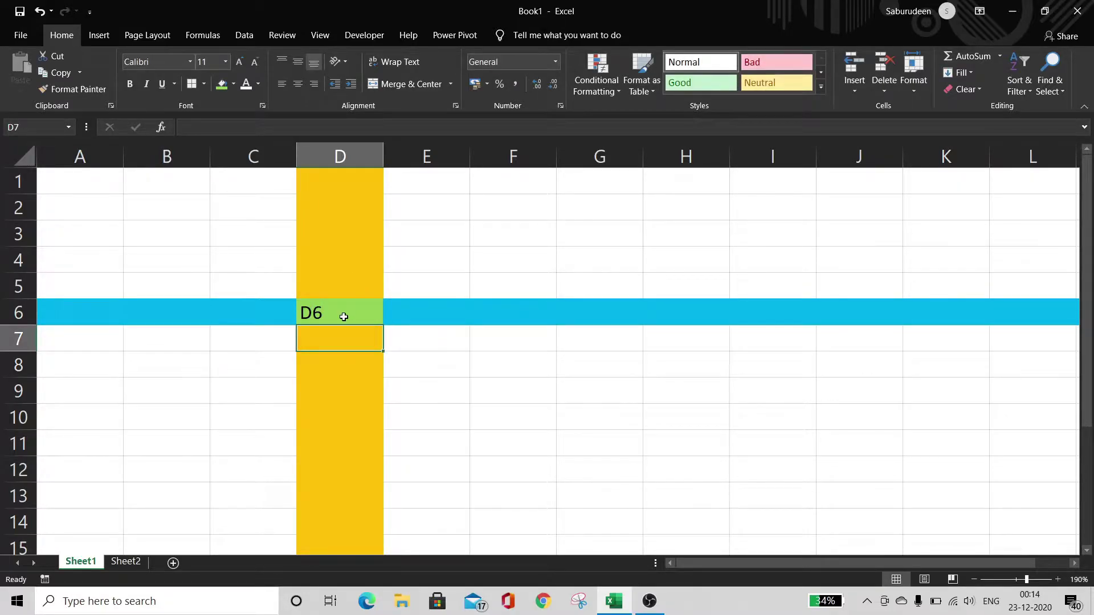
{"action": "left_click", "coordinate": [342, 315]}
{"action": "left_click", "coordinate": [501, 367]}
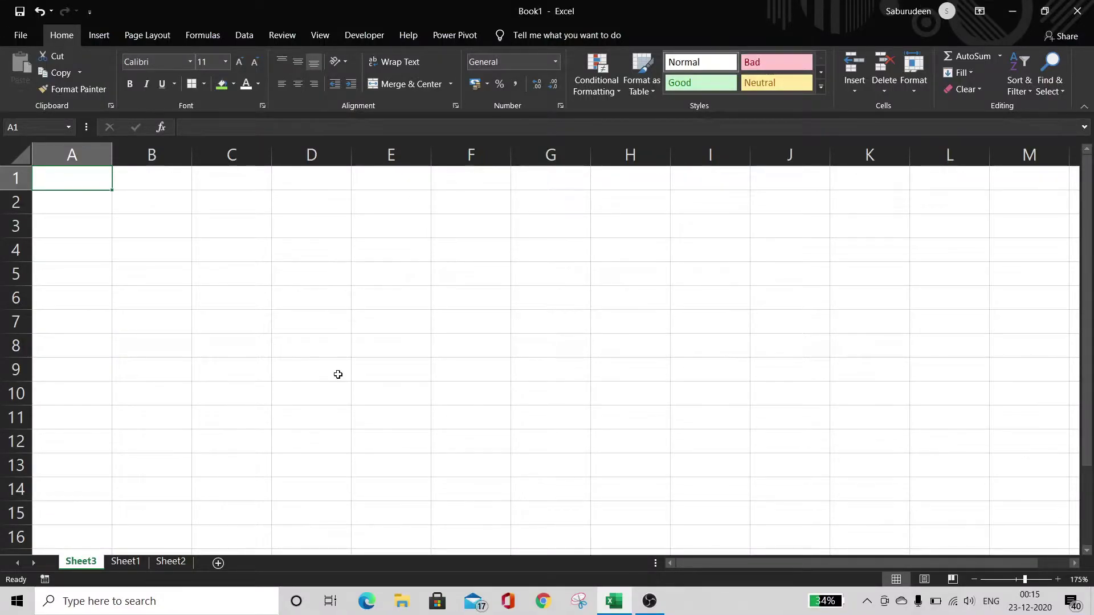
Enter "Create", "Name Box" and "Define Name" down cells A1 to A3 of Sheet3.
{"action": "type", "text": "Create"}
{"action": "key", "text": "Return"}
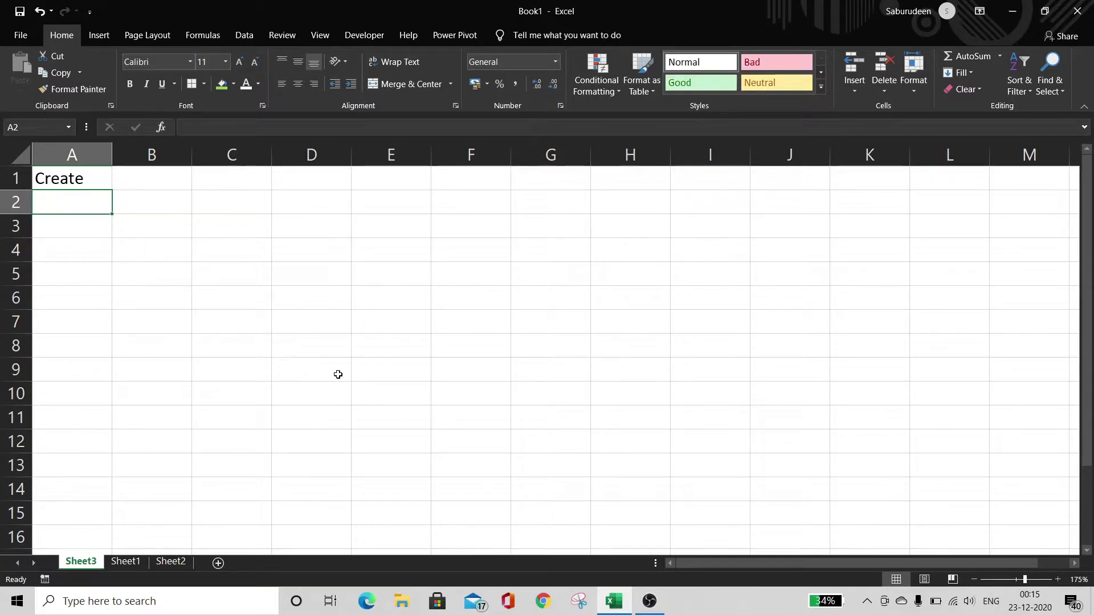
{"action": "type", "text": "Name Box"}
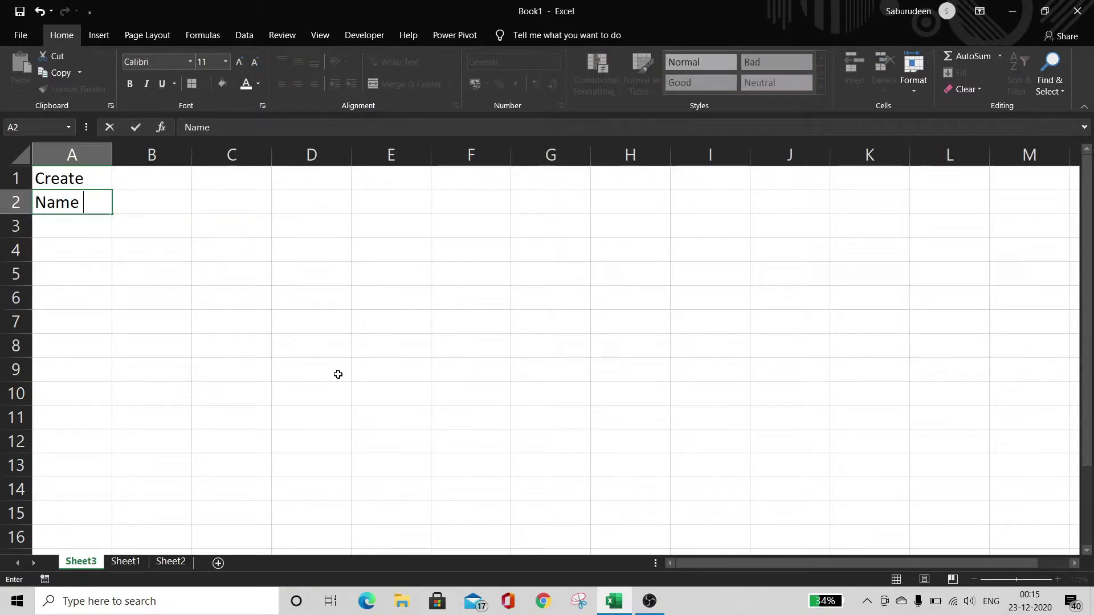
{"action": "key", "text": "Return"}
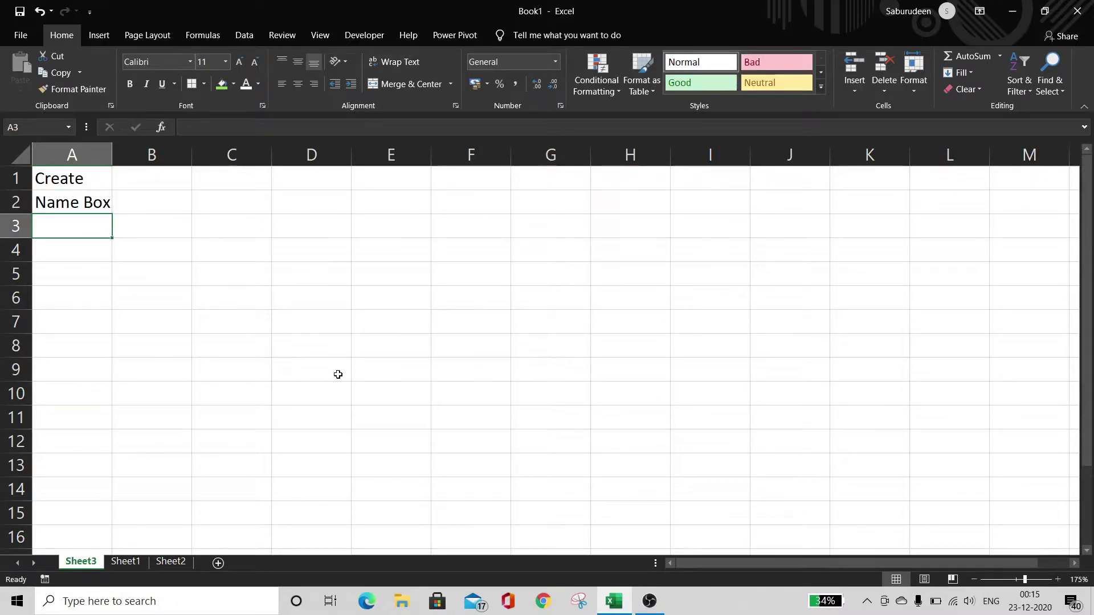
{"action": "type", "text": "Define Name"}
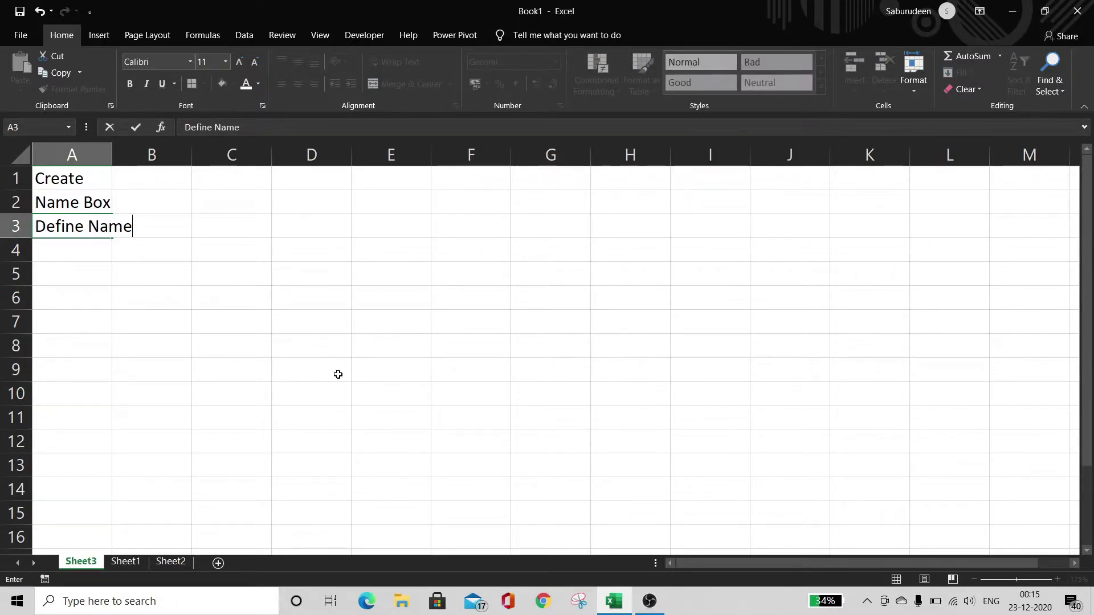
{"action": "key", "text": "Return"}
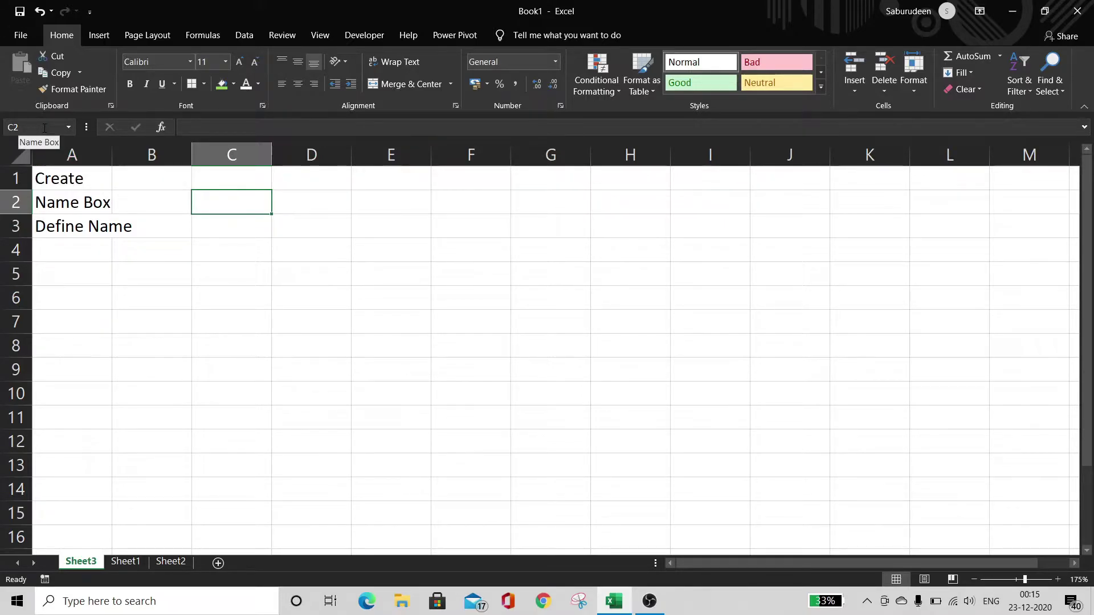
Enter the heading "Name Box" in D2 and the note "Shows name of the Active Cell" in D3.
{"action": "left_click", "coordinate": [302, 204]}
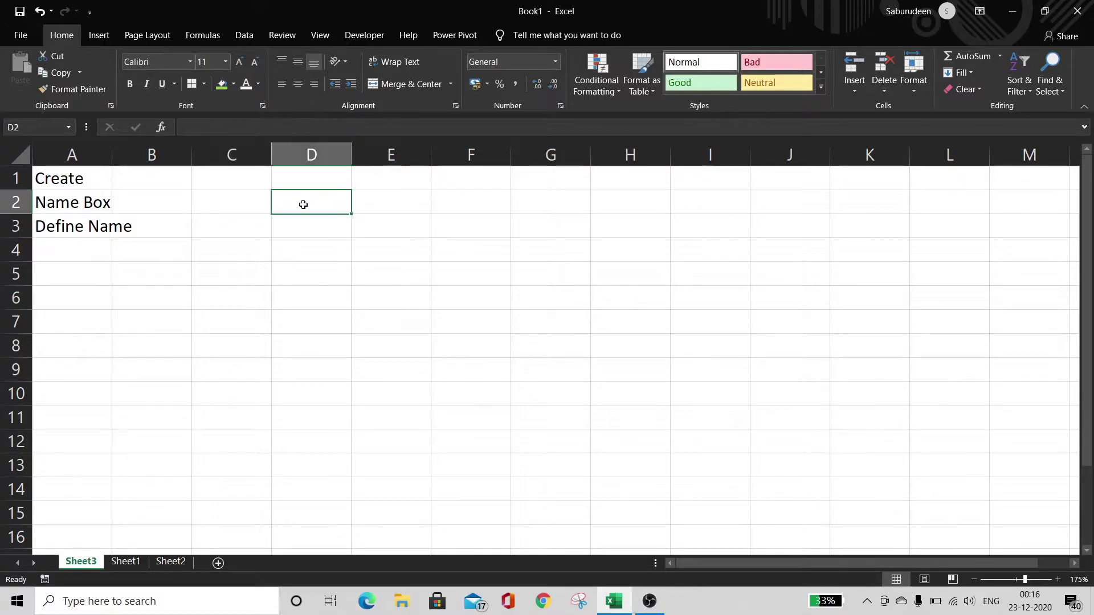
{"action": "type", "text": "Name Box"}
{"action": "key", "text": "Return"}
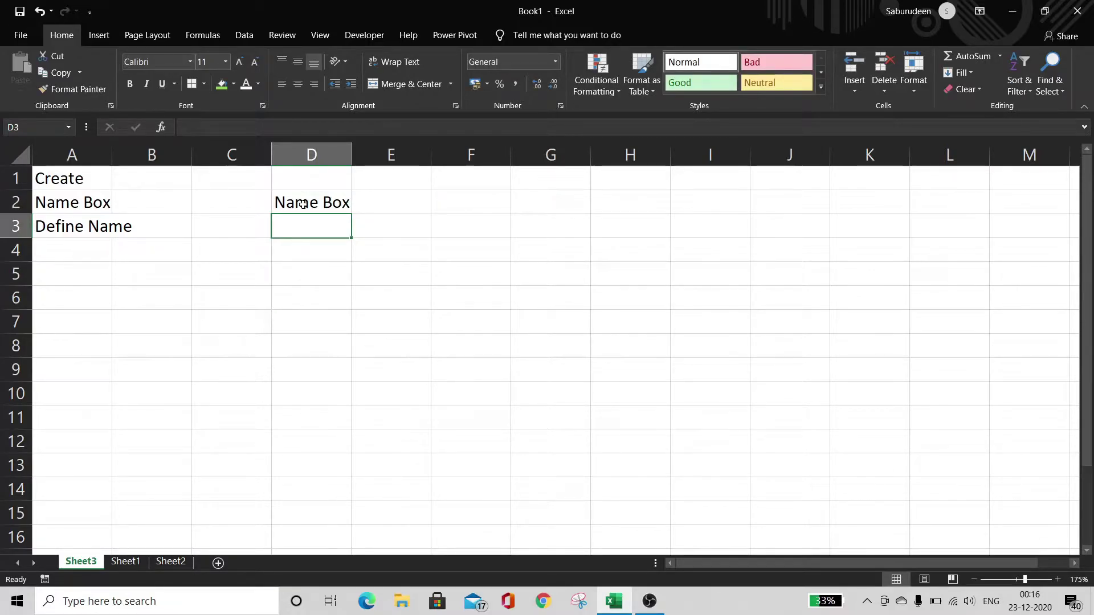
{"action": "type", "text": "Active Ce"}
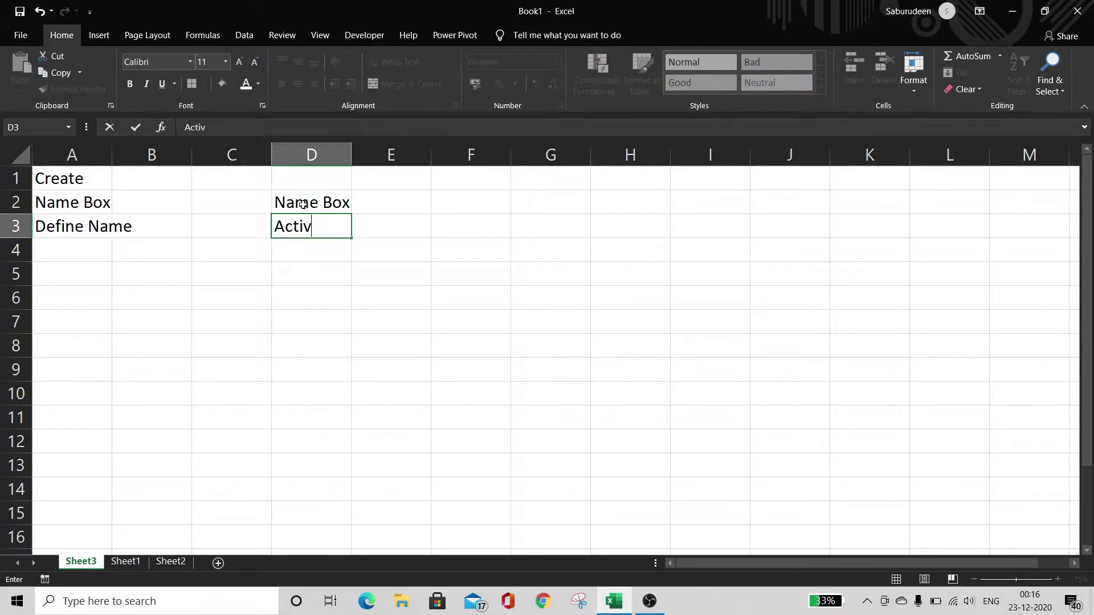
{"action": "type", "text": "ll"}
{"action": "key", "text": "Return"}
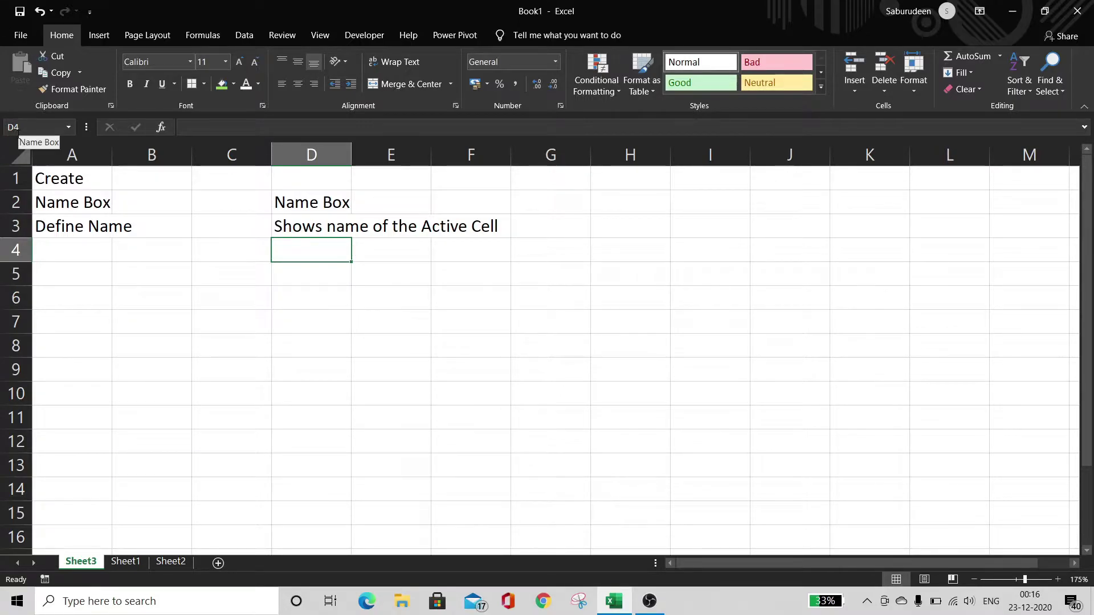
Add the notes "Create a name" in D4 and "Navigate to a name" in D5.
{"action": "left_click_drag", "start_coordinate": [537, 279], "coordinate": [745, 422]}
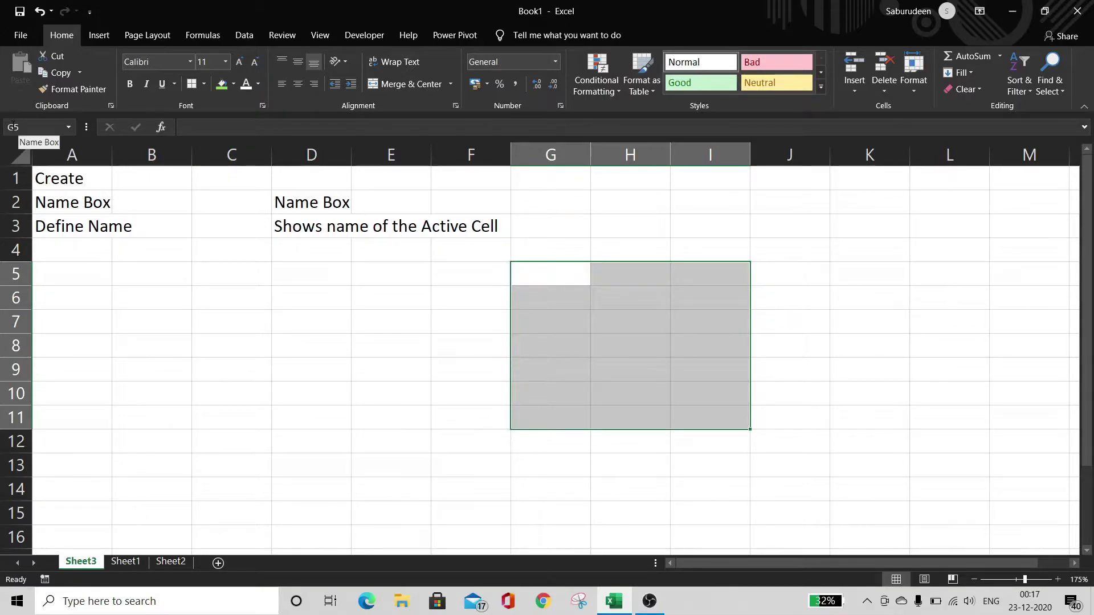
{"action": "left_click", "coordinate": [295, 249]}
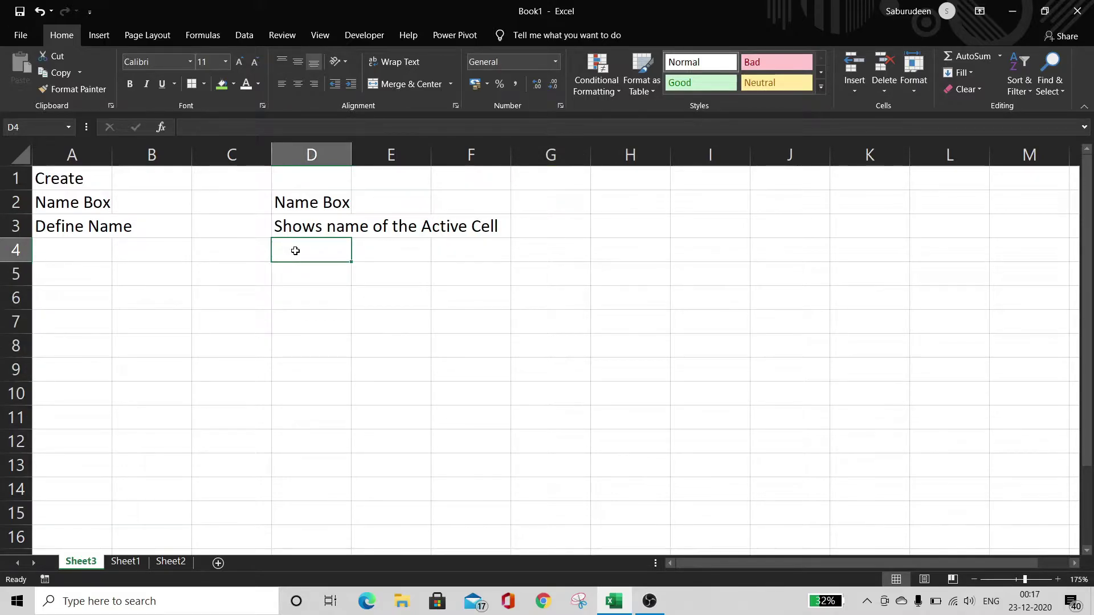
{"action": "type", "text": "Crea"}
{"action": "key", "text": "BackSpace"}
{"action": "type", "text": "eate a name"}
{"action": "key", "text": "ctrl+Return"}
{"action": "key", "text": "Return"}
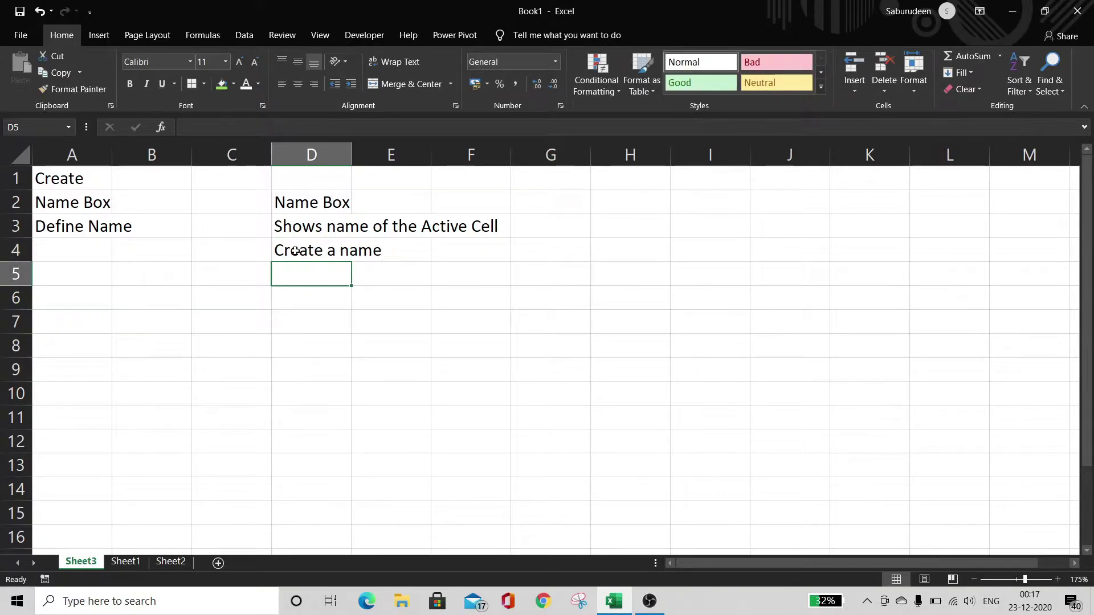
{"action": "type", "text": "Navigate"}
{"action": "type", "text": "to a name"}
{"action": "key", "text": "Return"}
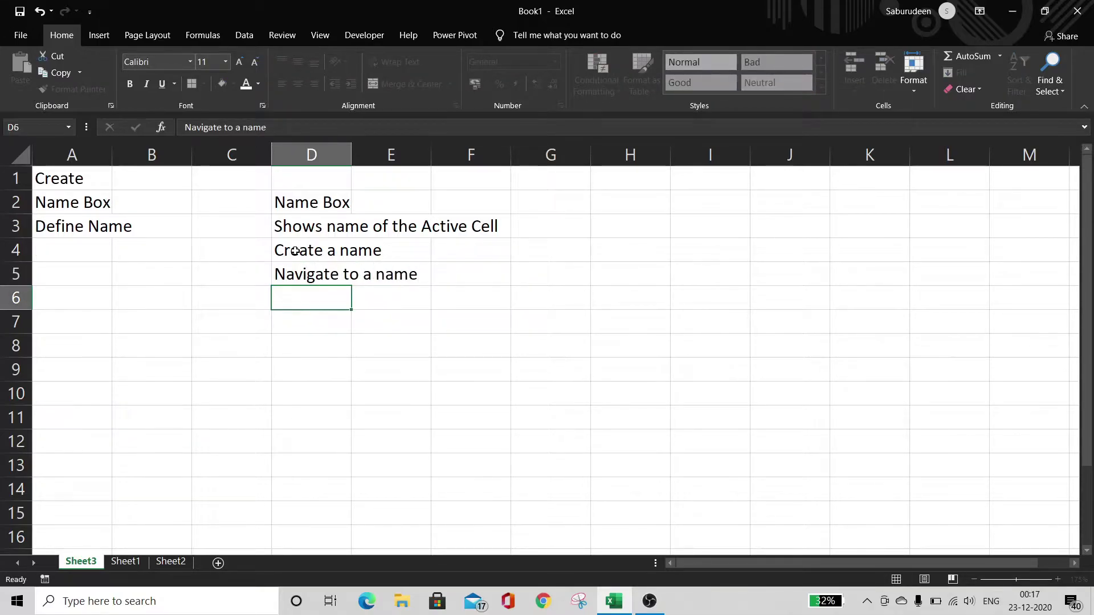
Select A1 and navigate directly to cell I10 by entering its cell reference.
{"action": "left_click", "coordinate": [716, 391]}
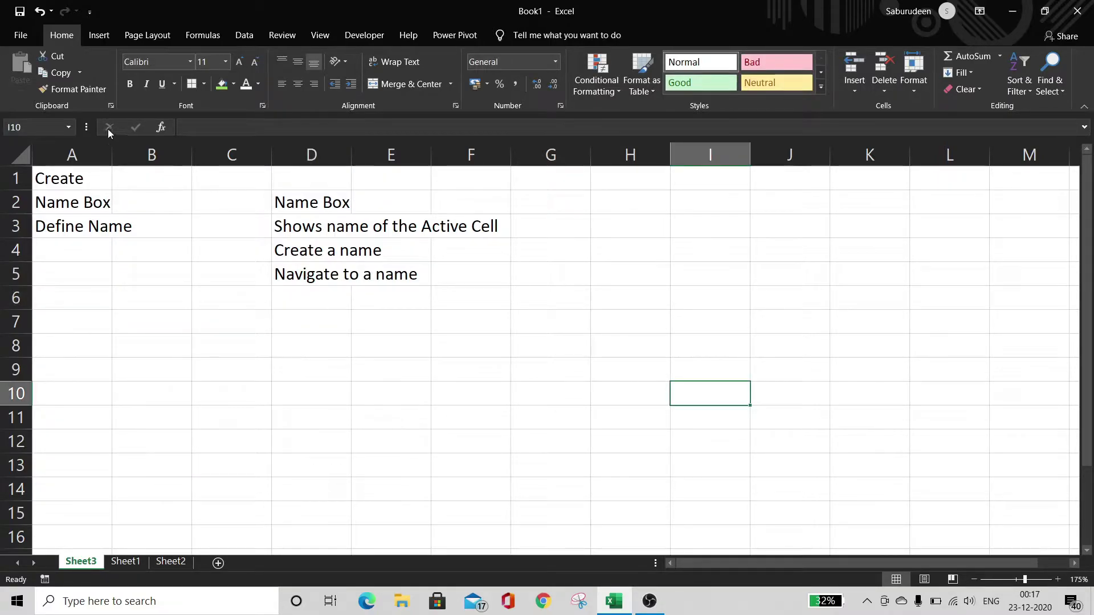
{"action": "left_click", "coordinate": [39, 127]}
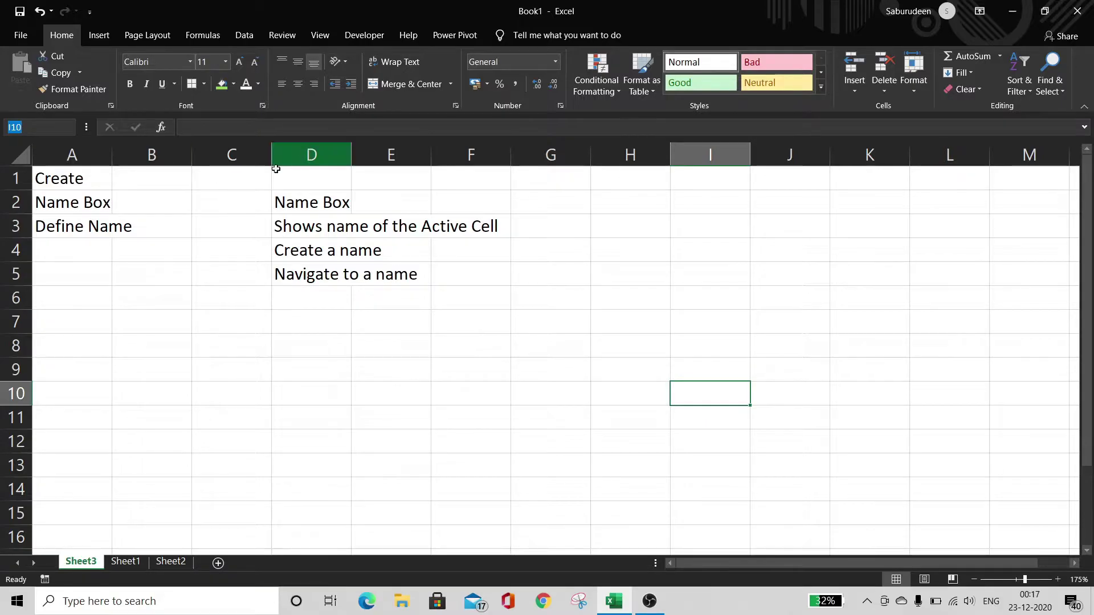
{"action": "left_click", "coordinate": [81, 180]}
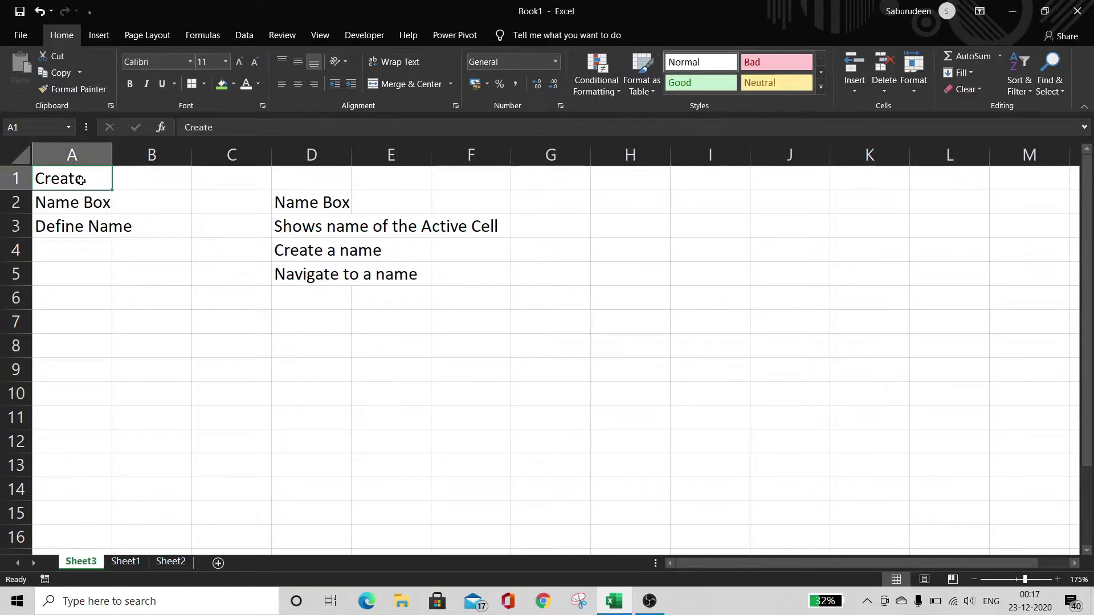
{"action": "left_click", "coordinate": [49, 126]}
{"action": "type", "text": "i10"}
{"action": "key", "text": "Return"}
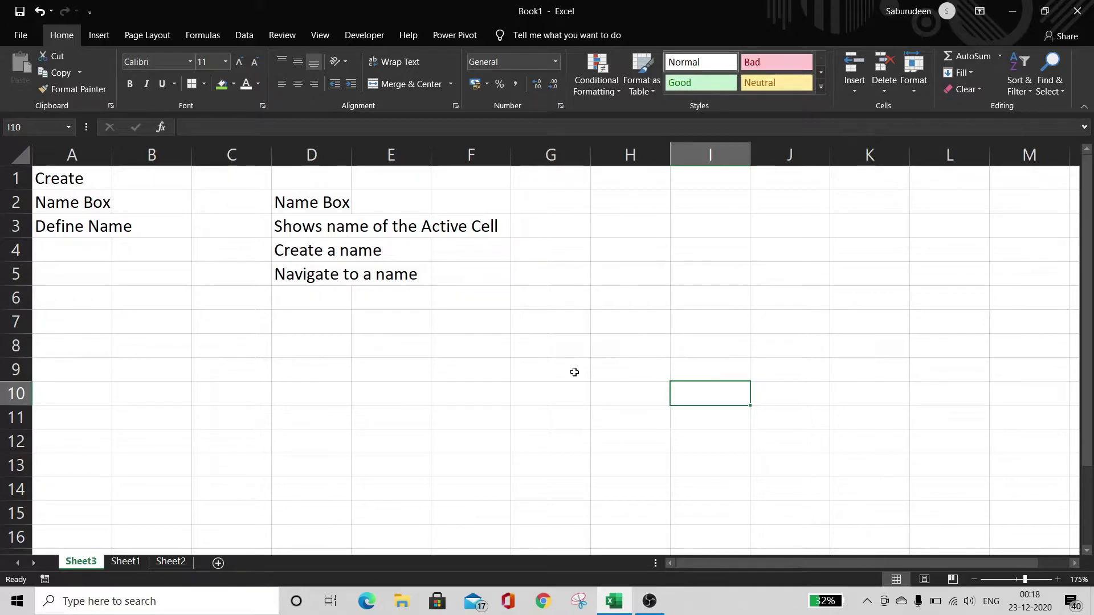
Navigate directly to the distant cell CAT100 by entering its cell reference.
{"action": "left_click", "coordinate": [44, 127]}
{"action": "type", "text": "Cat100"}
{"action": "key", "text": "Return"}
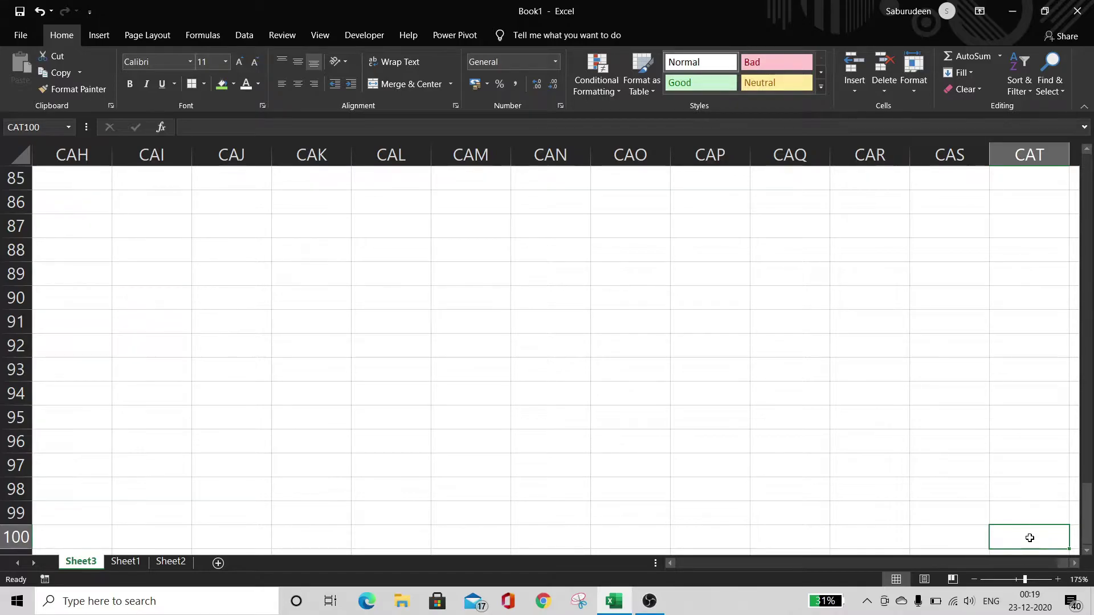
Return to the beginning of the sheet and move the selection past the notes in D5 and D4 to cell H4.
{"action": "key", "text": "ctrl+Home"}
{"action": "key", "text": "Down"}
{"action": "key", "text": "Down"}
{"action": "key", "text": "Down"}
{"action": "key", "text": "Down"}
{"action": "key", "text": "Right"}
{"action": "key", "text": "Right"}
{"action": "key", "text": "Right"}
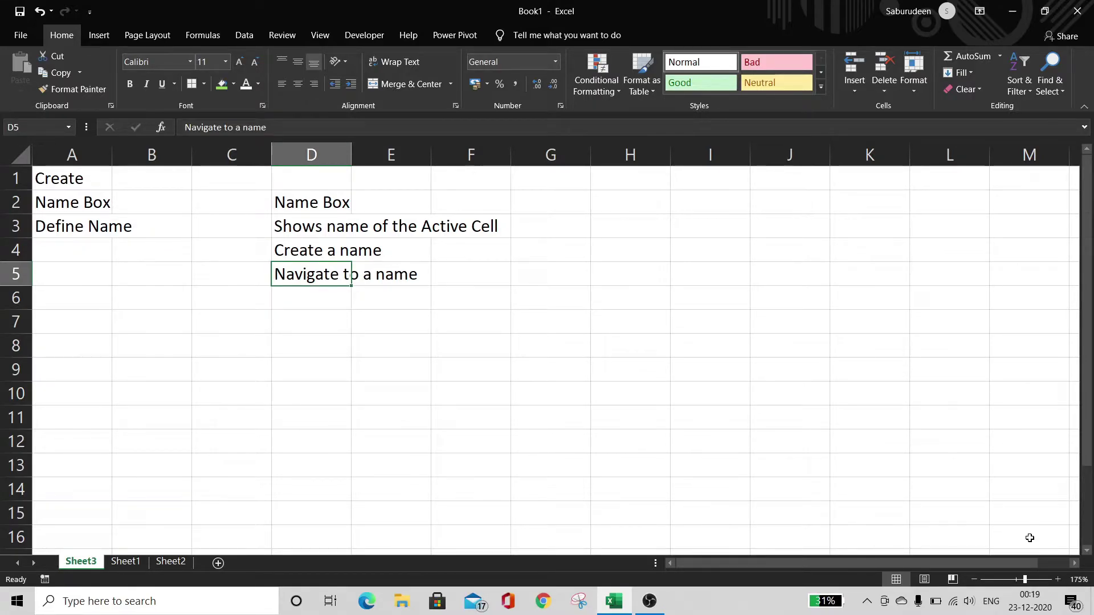
{"action": "key", "text": "Up"}
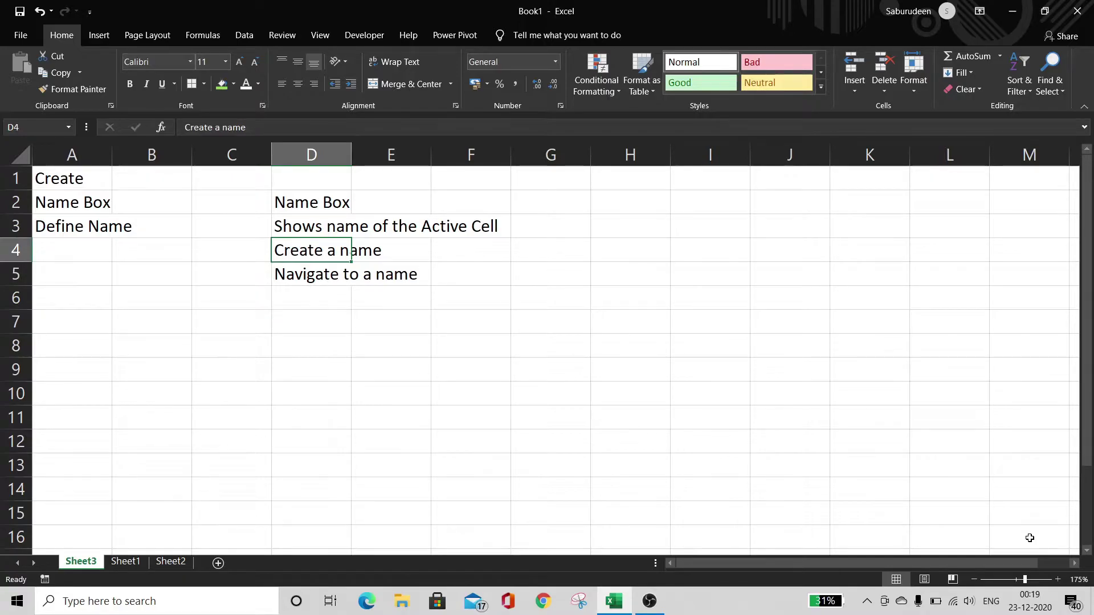
{"action": "key", "text": "Right"}
{"action": "key", "text": "Right"}
{"action": "key", "text": "Right"}
{"action": "key", "text": "Right"}
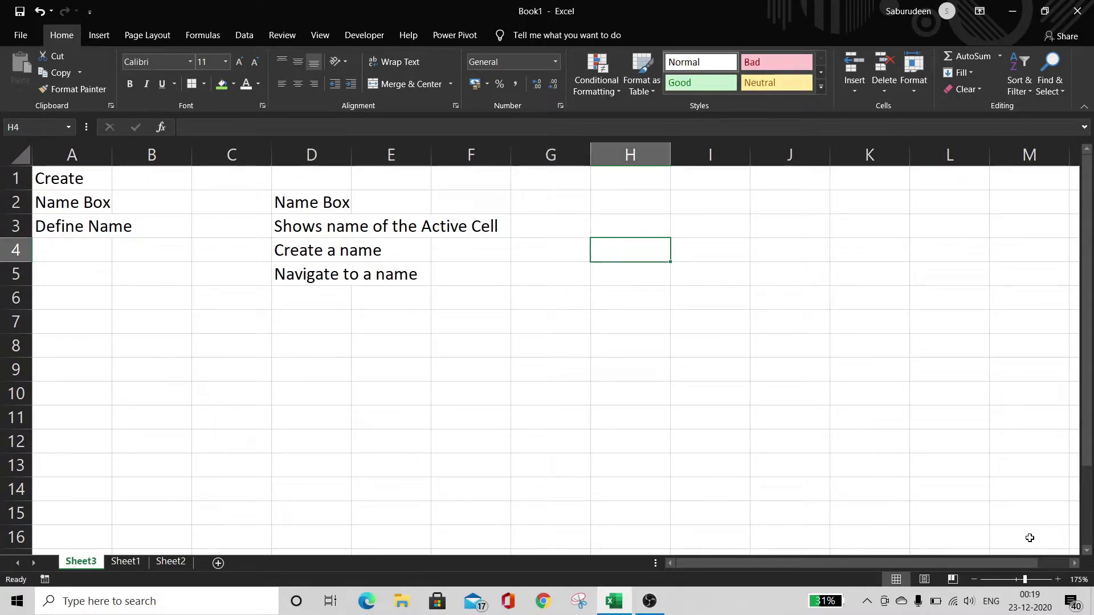
Name cell H4 "Arivilm1" through the Name Box.
{"action": "key", "text": "shift+Down"}
{"action": "key", "text": "Up"}
{"action": "key", "text": "Down"}
{"action": "left_click", "coordinate": [24, 125]}
{"action": "type", "text": "Arivilm1"}
{"action": "key", "text": "Return"}
Name the range H8:H11 "Arivilm2" through the Name Box, and select cell K7 outside the range.
{"action": "left_click_drag", "start_coordinate": [626, 345], "coordinate": [630, 427]}
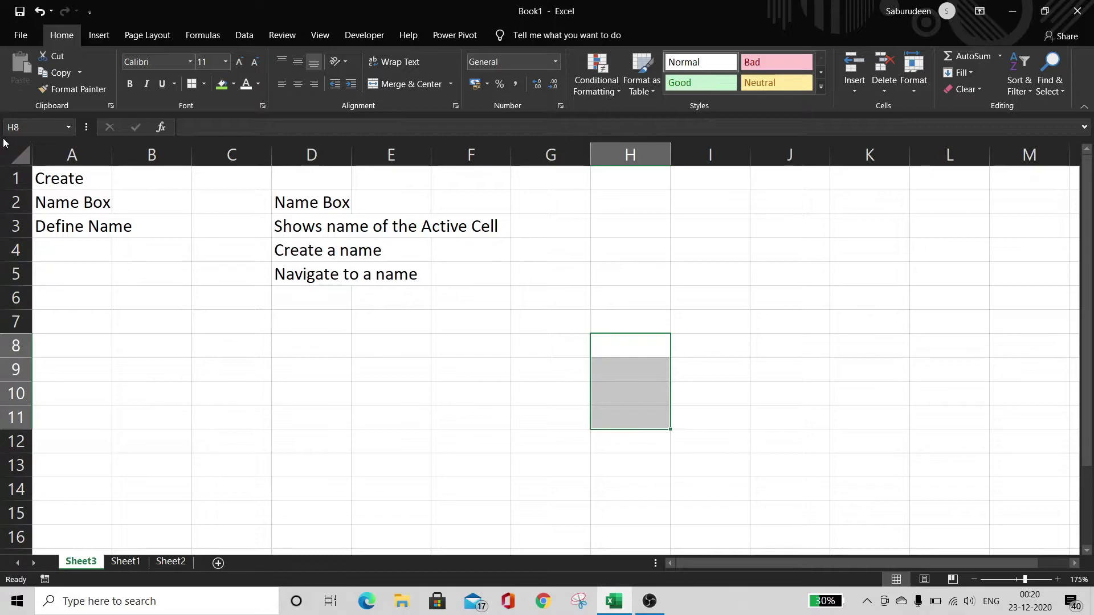
{"action": "left_click", "coordinate": [34, 127]}
{"action": "type", "text": "Arivilm2"}
{"action": "key", "text": "Return"}
{"action": "left_click", "coordinate": [832, 317]}
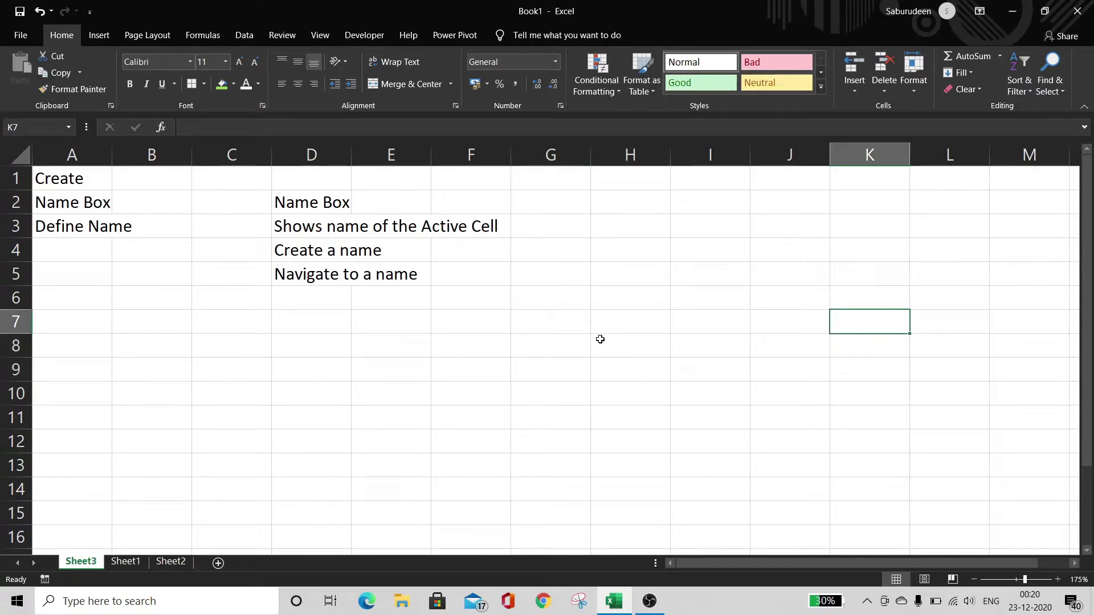
Check the Name Box for the individual cells H8 to H11 and for the whole range H8:H11.
{"action": "left_click", "coordinate": [607, 340]}
{"action": "left_click_drag", "start_coordinate": [609, 361], "coordinate": [610, 422]}
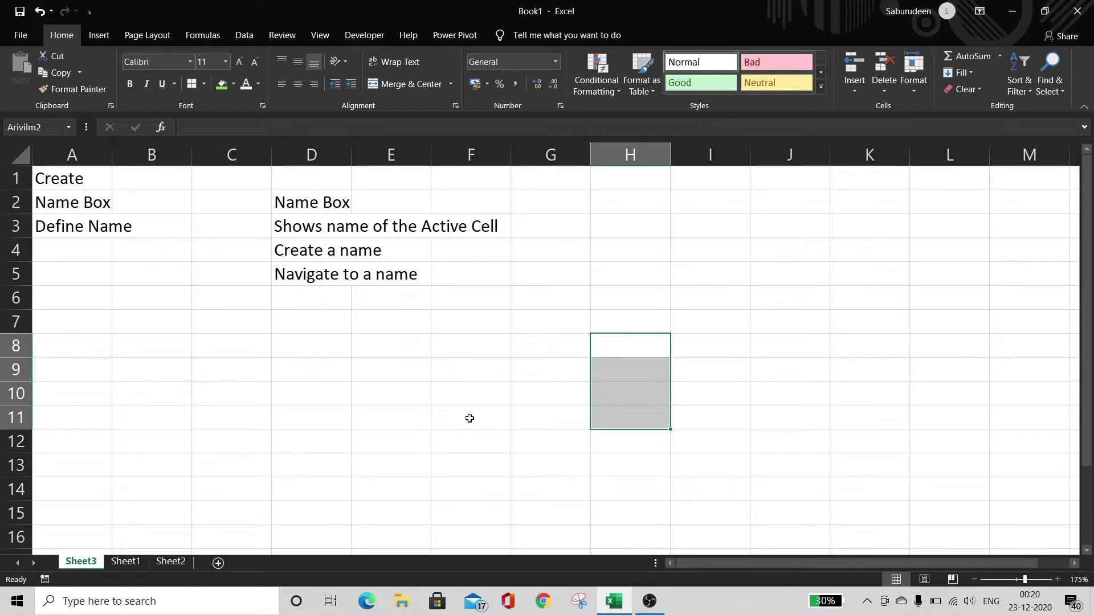
{"action": "key", "text": "Up"}
{"action": "key", "text": "Down"}
{"action": "key", "text": "Down"}
{"action": "key", "text": "Down"}
{"action": "key", "text": "Down"}
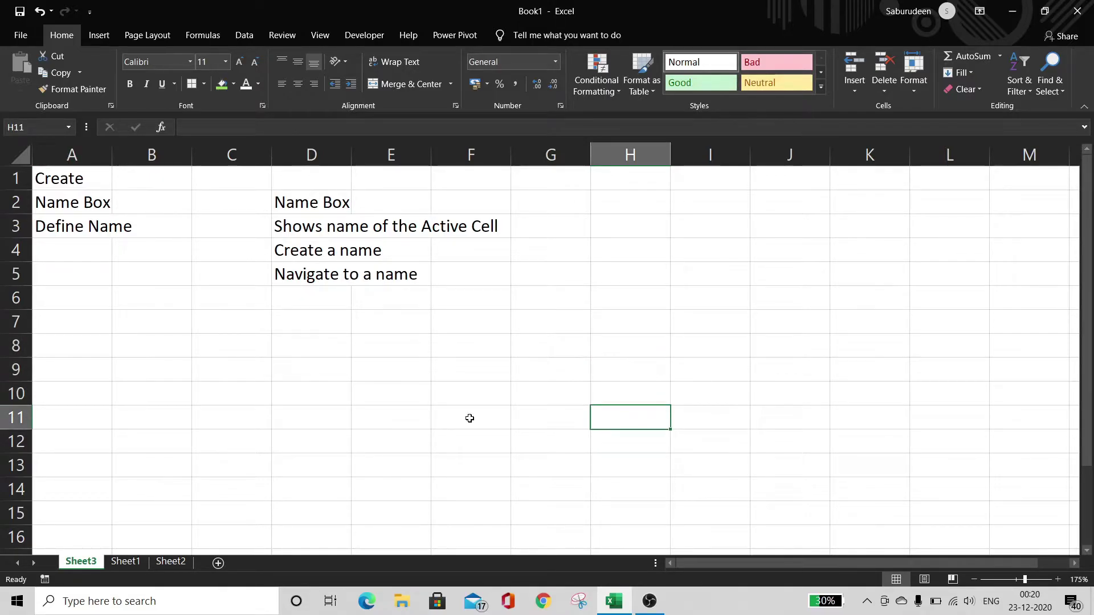
{"action": "key", "text": "Up"}
{"action": "key", "text": "Up"}
{"action": "key", "text": "Up"}
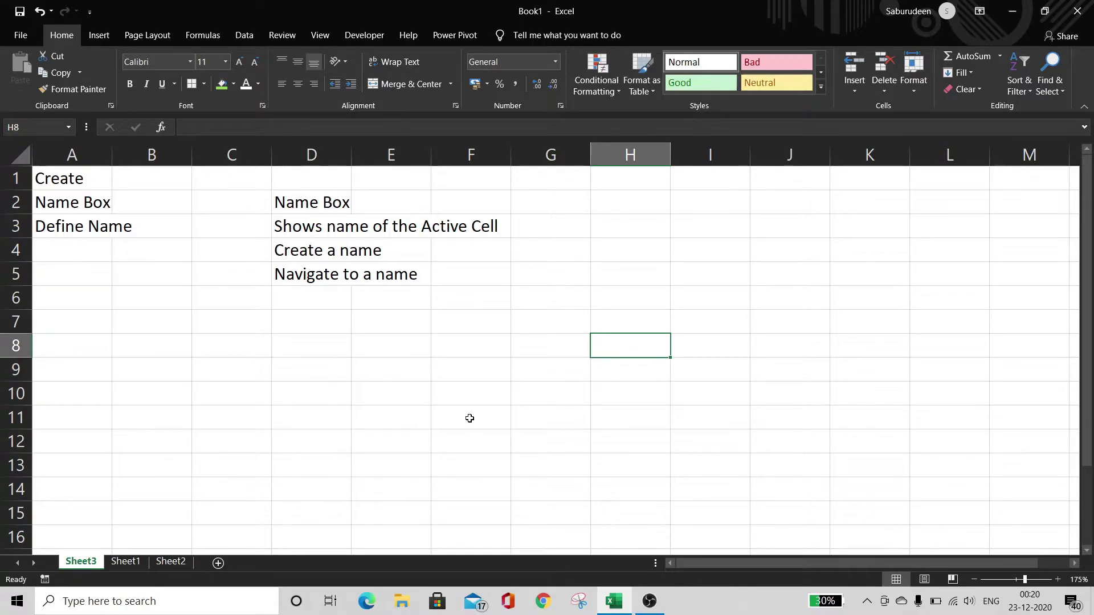
{"action": "key", "text": "shift+Down"}
{"action": "key", "text": "shift+Down"}
{"action": "key", "text": "shift+Down"}
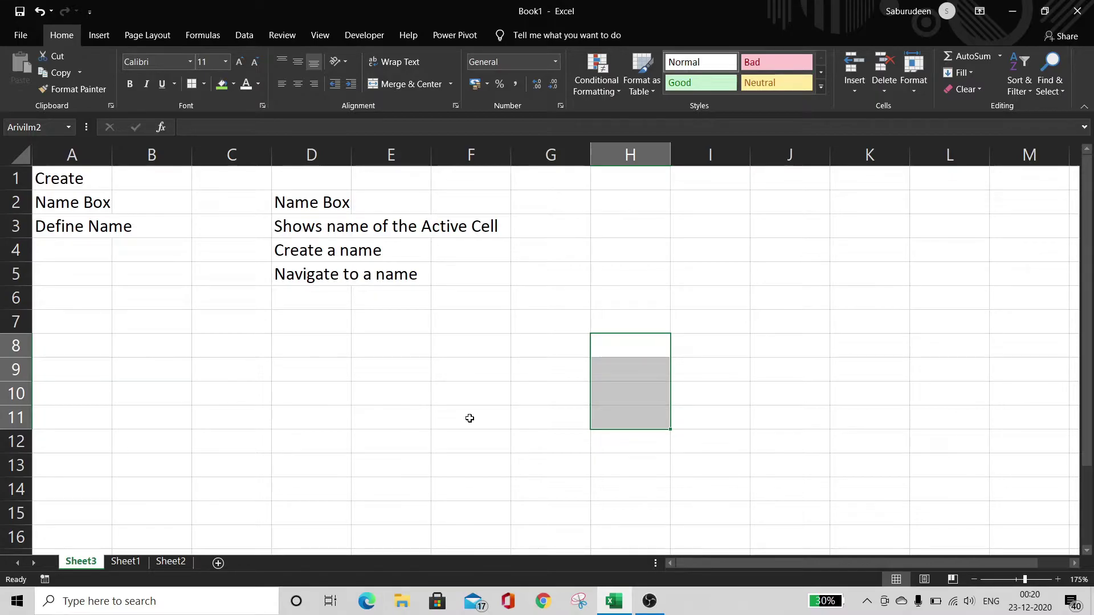
Add the note "View the names" in D6 below the other Name Box notes.
{"action": "key", "text": "Up"}
{"action": "key", "text": "Up"}
{"action": "key", "text": "Left"}
{"action": "key", "text": "Left"}
{"action": "key", "text": "Left"}
{"action": "key", "text": "Left"}
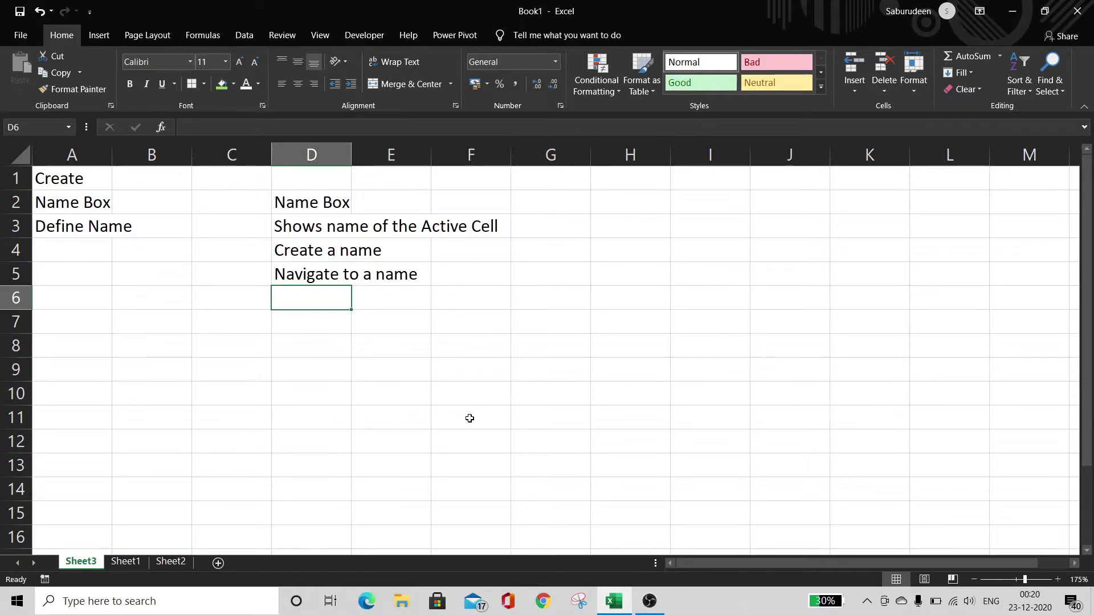
{"action": "type", "text": "V"}
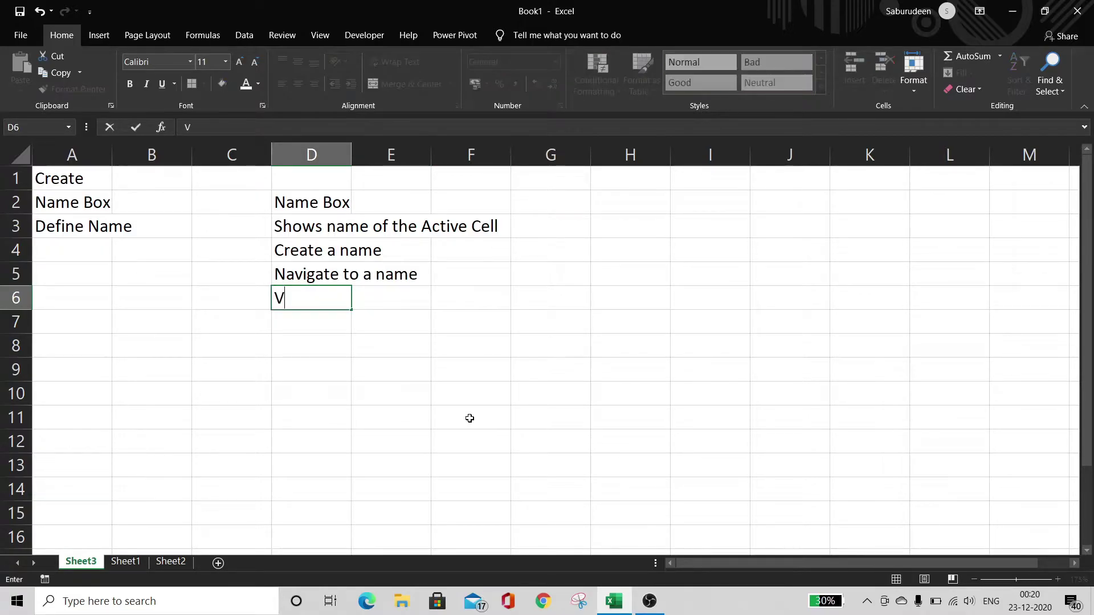
{"action": "type", "text": "iew the name"}
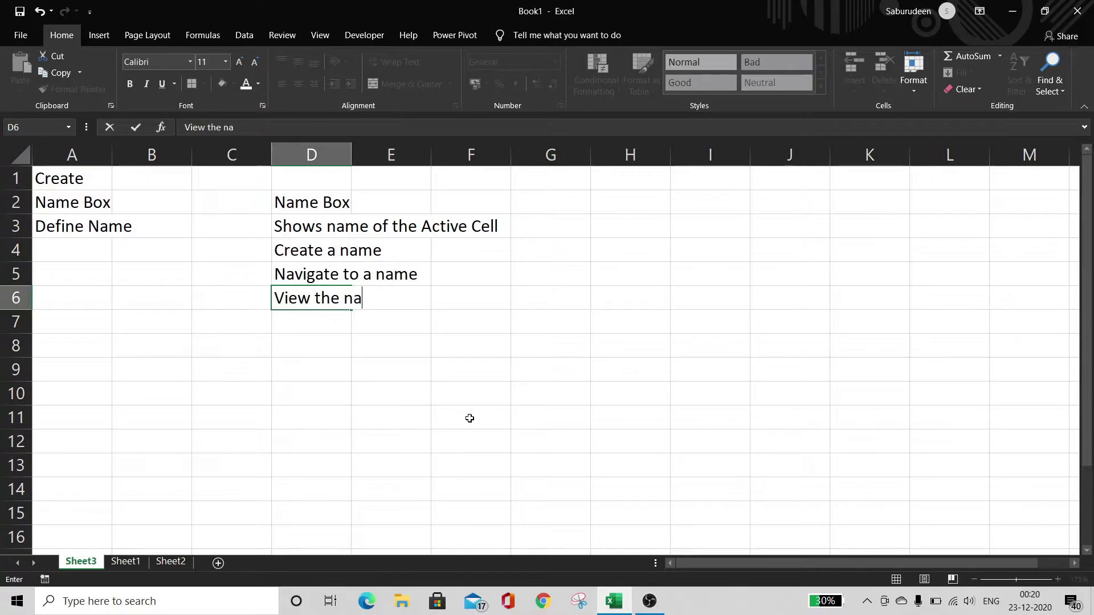
{"action": "key", "text": "Return"}
{"action": "key", "text": "Up"}
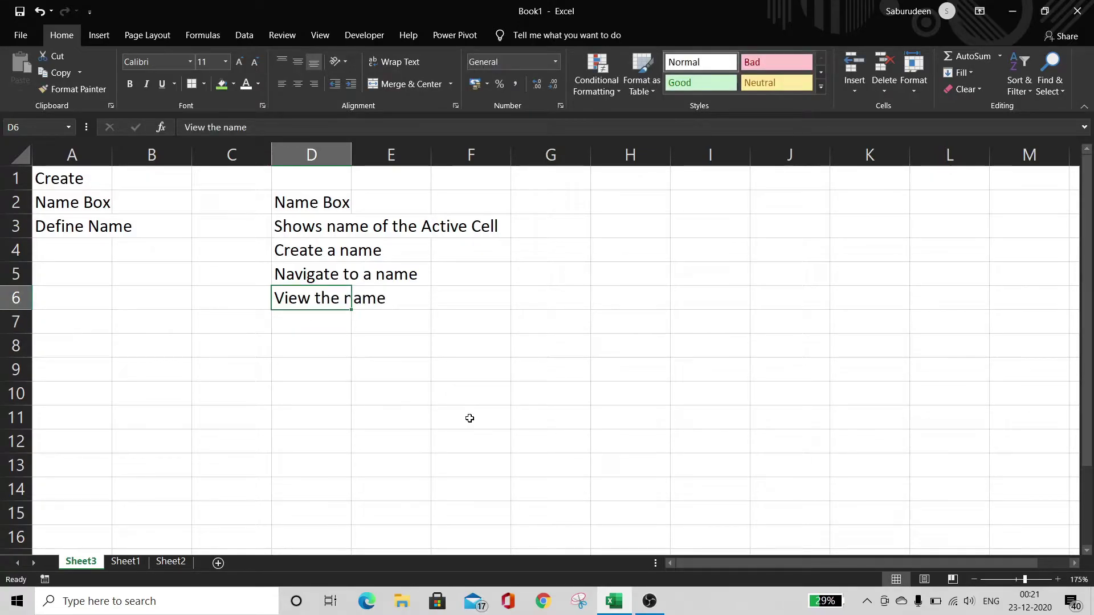
{"action": "key", "text": "F2"}
{"action": "type", "text": "s"}
{"action": "key", "text": "Return"}
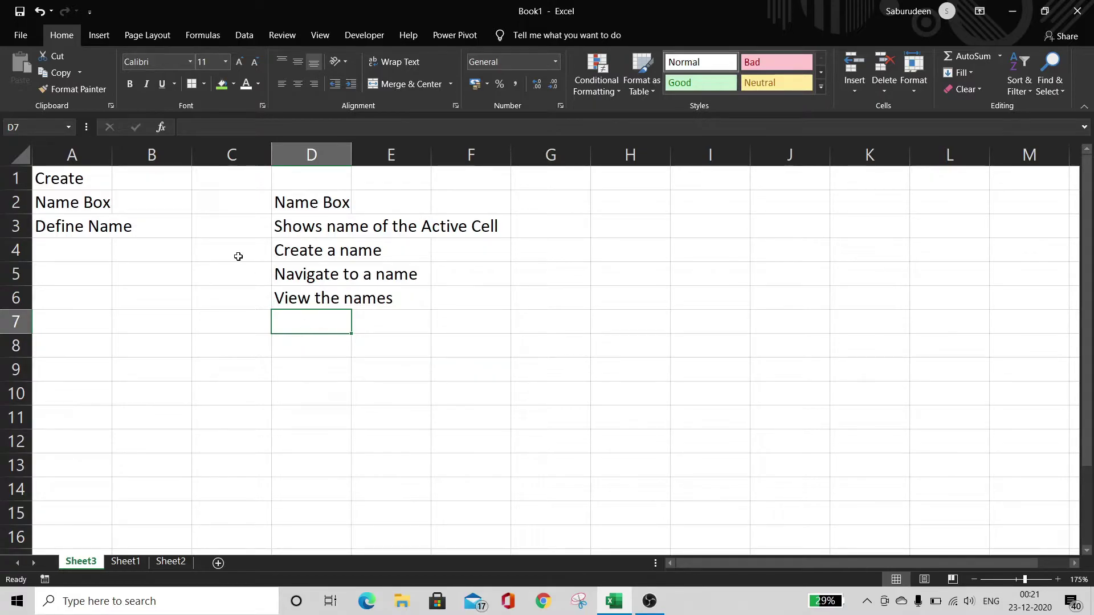
Display the list of defined names in the Name Box, and go through the notes in column D from D2 down.
{"action": "left_click", "coordinate": [70, 128]}
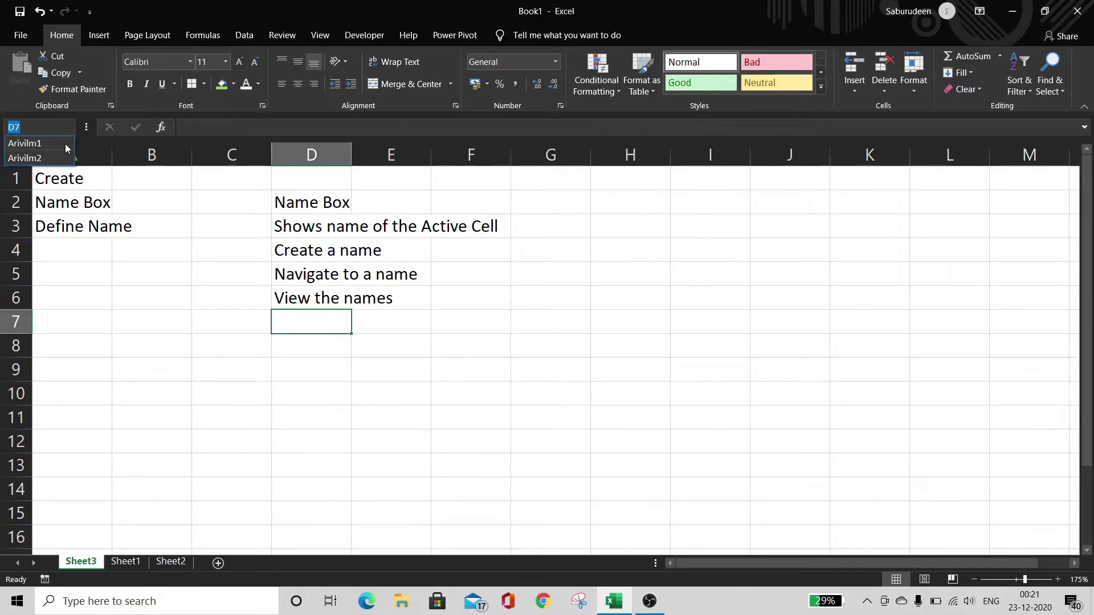
{"action": "left_click", "coordinate": [303, 322]}
{"action": "key", "text": "Up"}
{"action": "key", "text": "Up"}
{"action": "key", "text": "Up"}
{"action": "key", "text": "Up"}
{"action": "key", "text": "Up"}
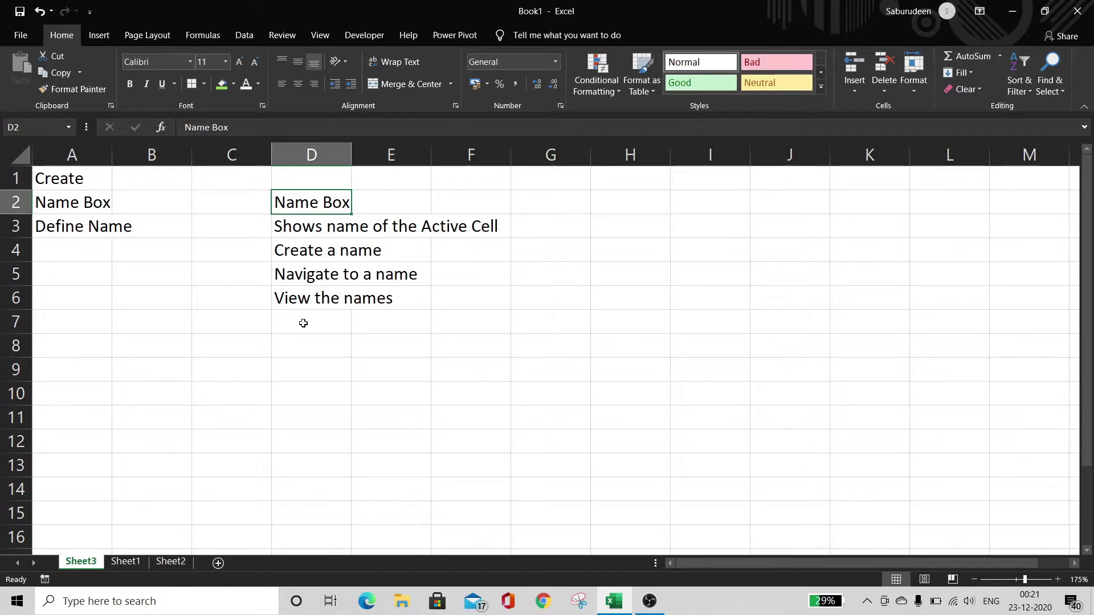
{"action": "key", "text": "Down"}
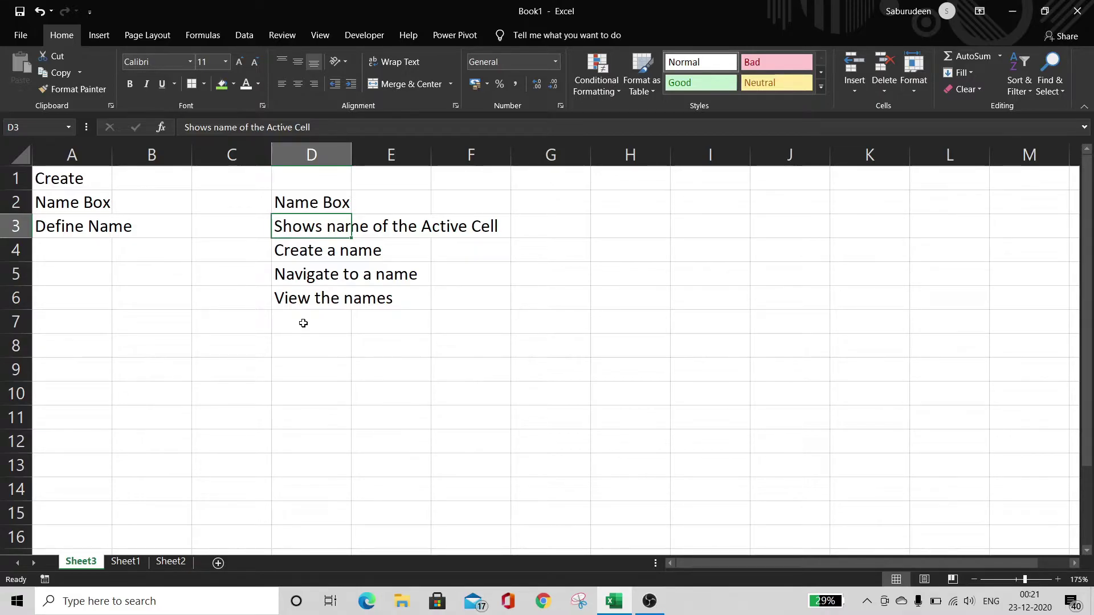
{"action": "key", "text": "Down"}
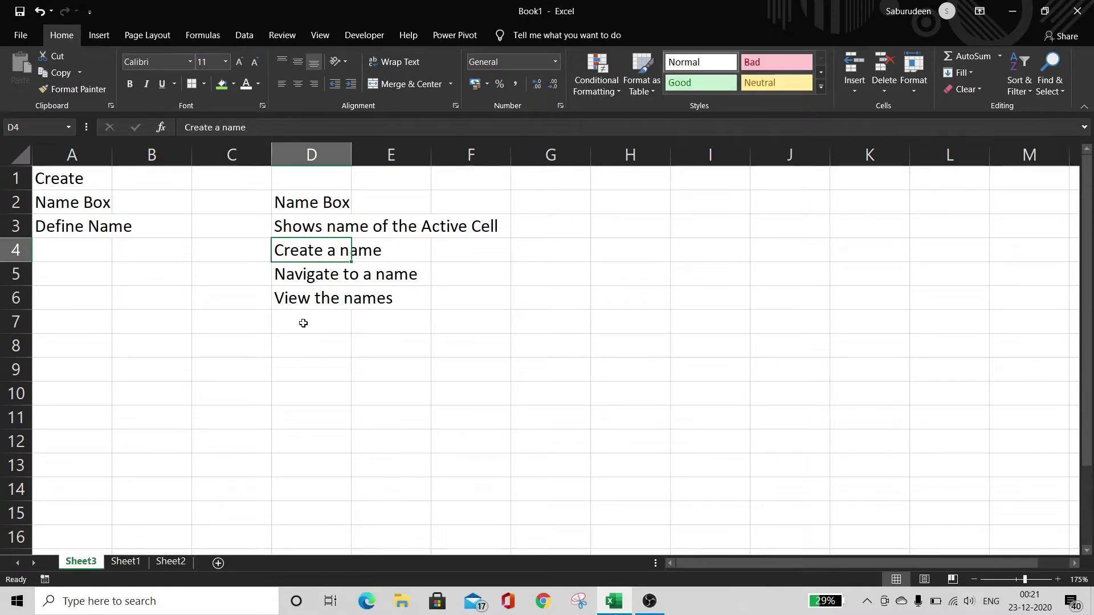
{"action": "key", "text": "Down"}
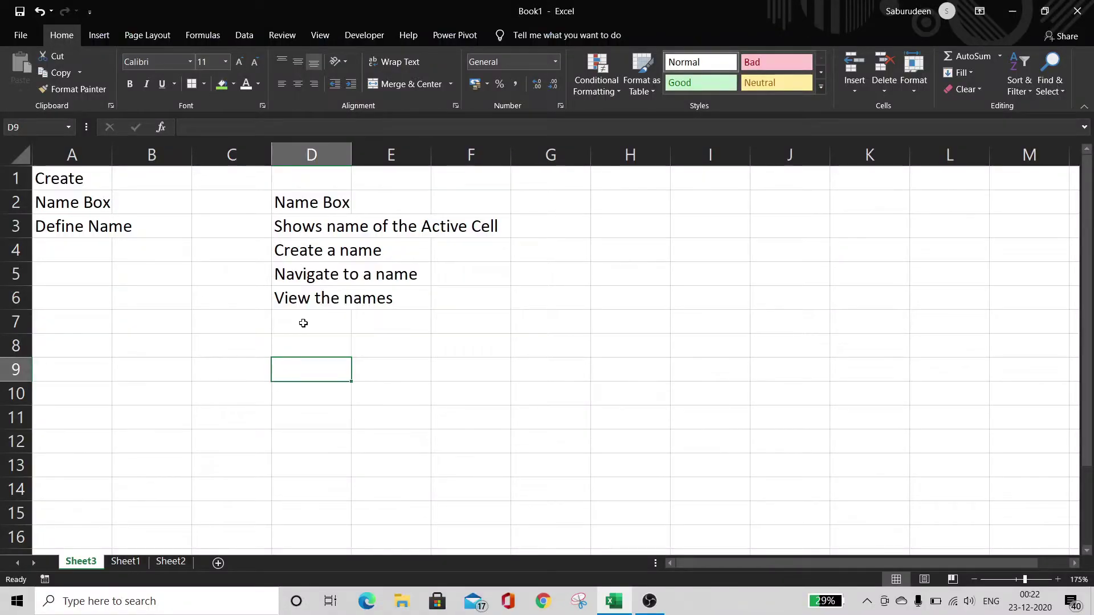
Move the selection back to the "Define Name" note in A3.
{"action": "key", "text": "Up"}
{"action": "key", "text": "Up"}
{"action": "key", "text": "Up"}
{"action": "key", "text": "Up"}
{"action": "key", "text": "Up"}
{"action": "key", "text": "Up"}
{"action": "key", "text": "Right"}
{"action": "key", "text": "Left"}
{"action": "key", "text": "Left"}
{"action": "key", "text": "Left"}
{"action": "key", "text": "Left"}
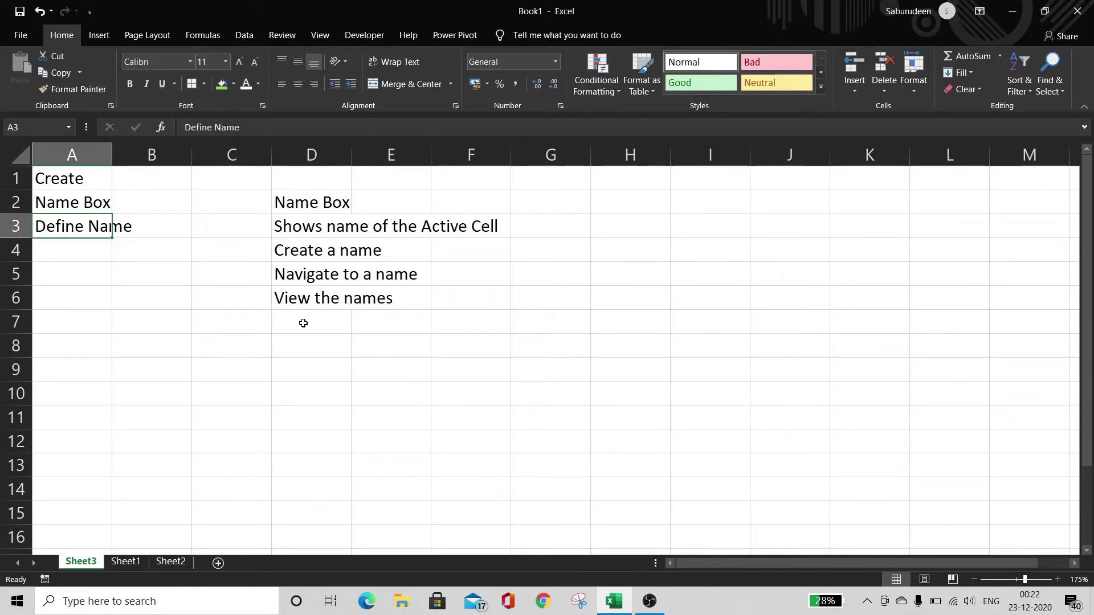
Select cell J3 and start defining a new name for it called "Ariv12" with Define Name.
{"action": "key", "text": "Right"}
{"action": "key", "text": "Right"}
{"action": "key", "text": "Right"}
{"action": "key", "text": "Right"}
{"action": "key", "text": "Right"}
{"action": "key", "text": "Right"}
{"action": "key", "text": "Right"}
{"action": "key", "text": "Right"}
{"action": "key", "text": "Right"}
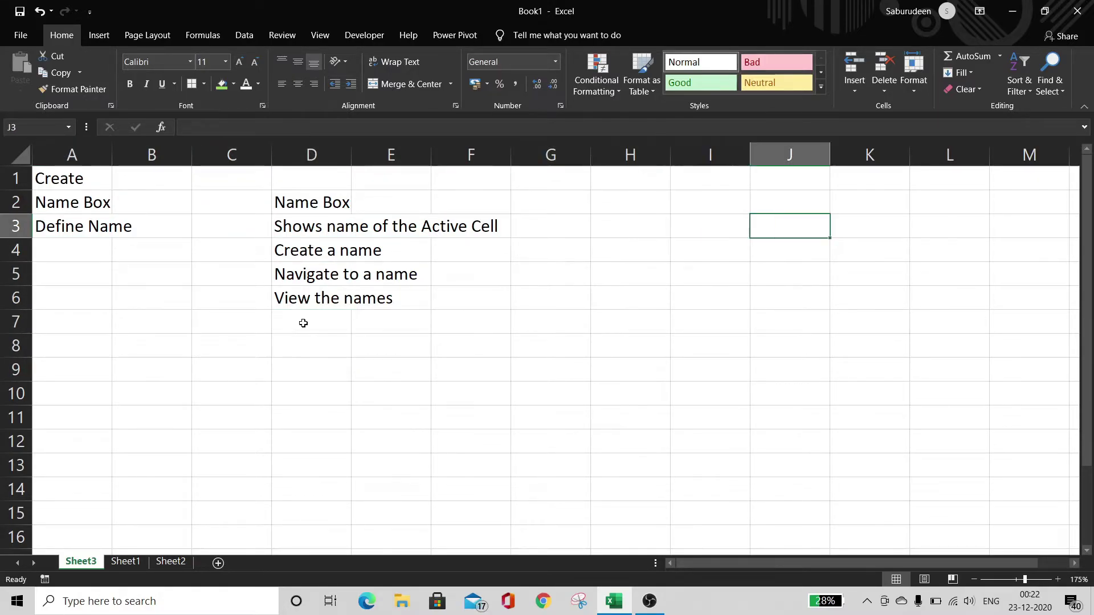
{"action": "left_click", "coordinate": [210, 35]}
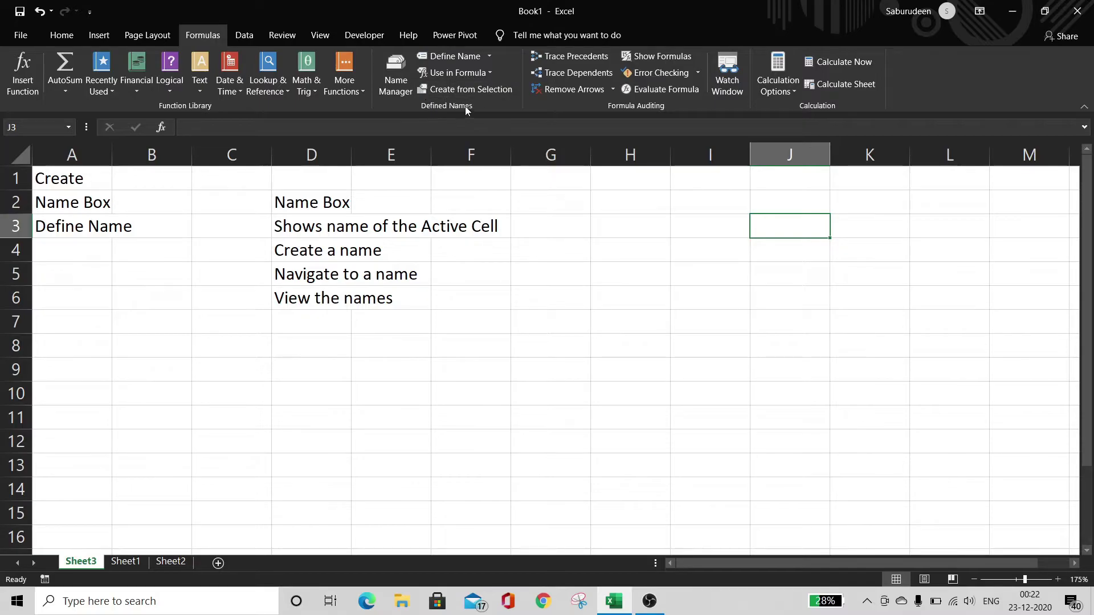
{"action": "left_click", "coordinate": [442, 61]}
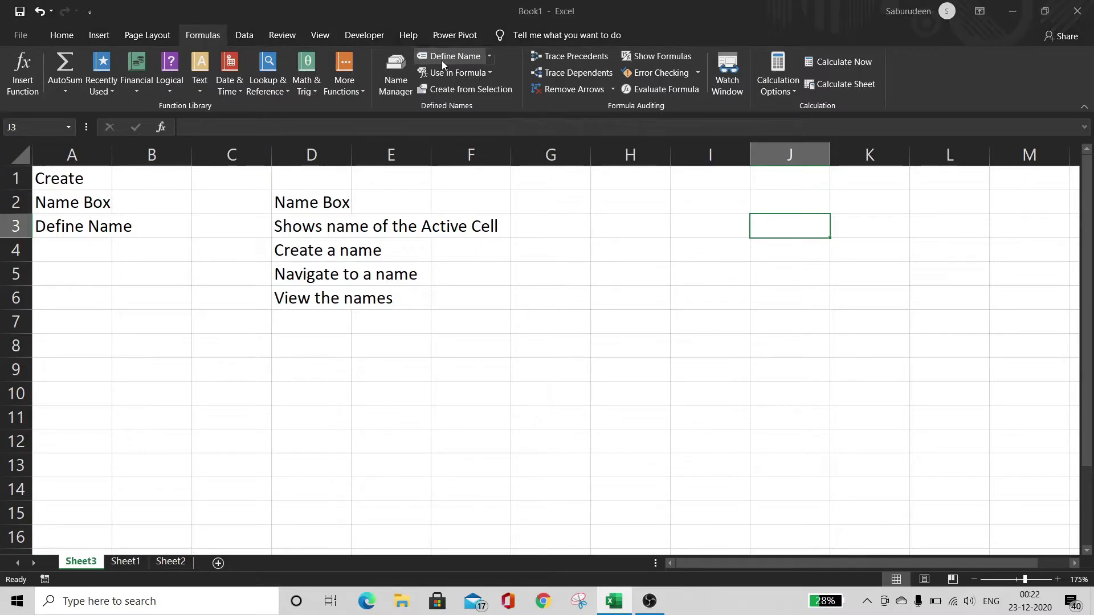
{"action": "left_click_drag", "start_coordinate": [725, 169], "coordinate": [392, 135]}
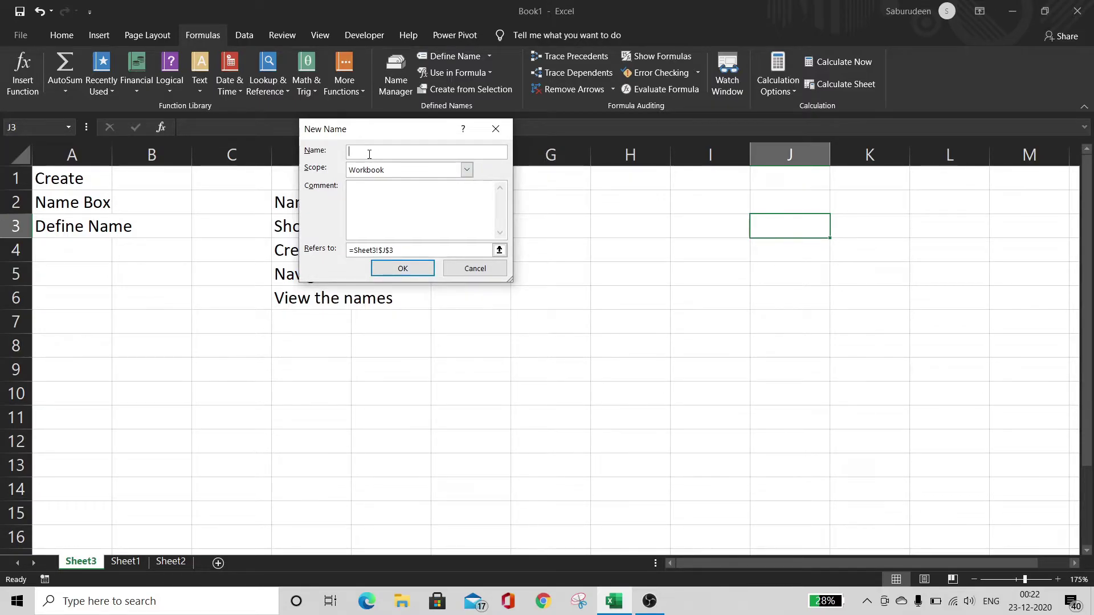
{"action": "type", "text": "Ariv12"}
Create the name with Workbook scope, an empty comment and the reference =Sheet3!$J$3.
{"action": "left_click", "coordinate": [426, 170]}
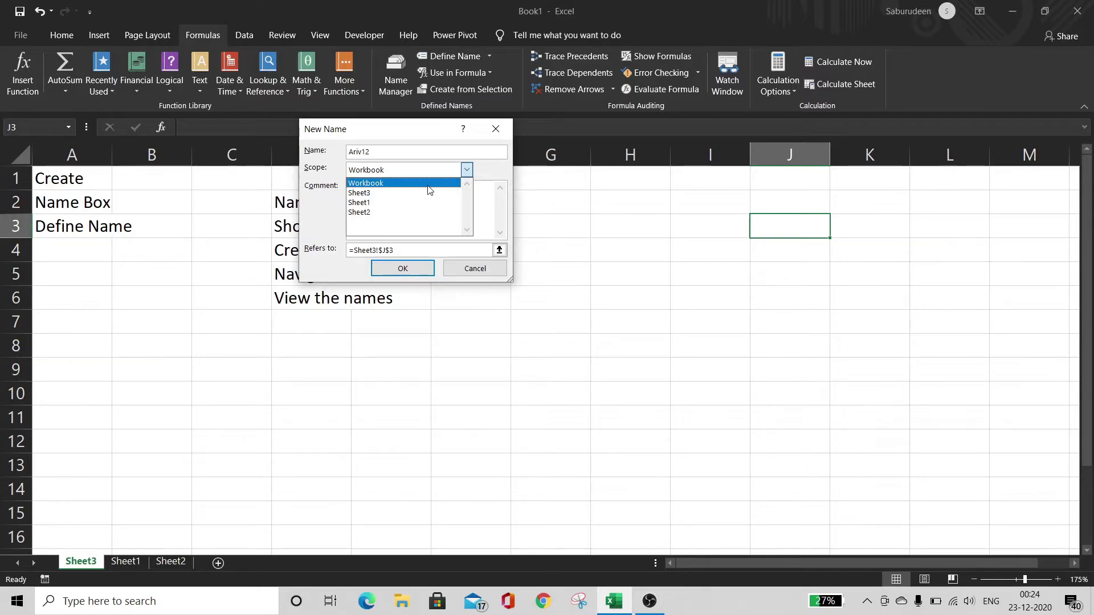
{"action": "left_click", "coordinate": [427, 186]}
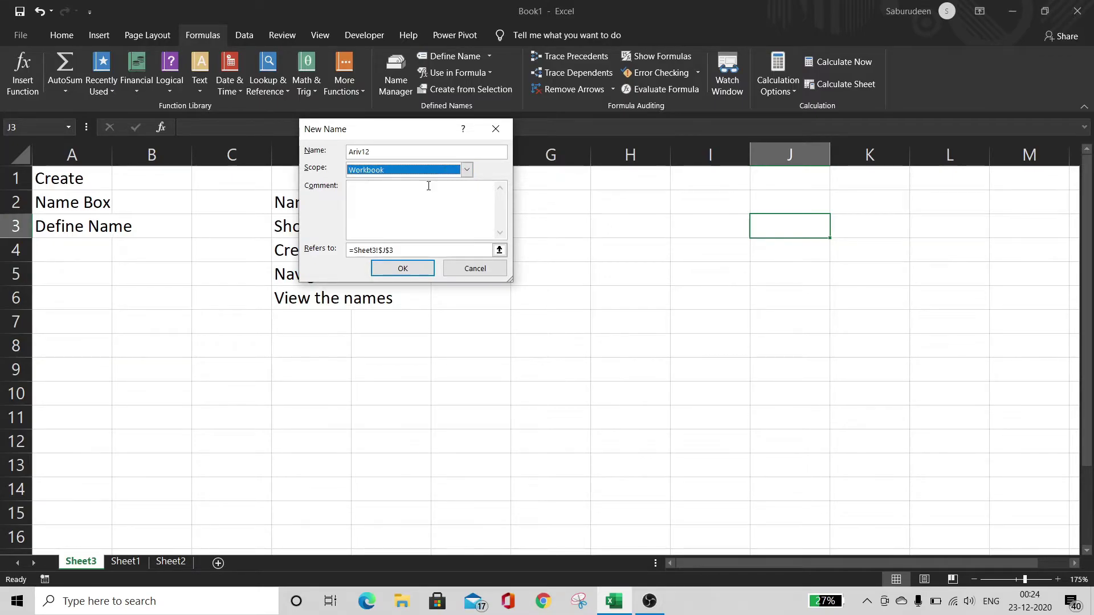
{"action": "left_click", "coordinate": [404, 220]}
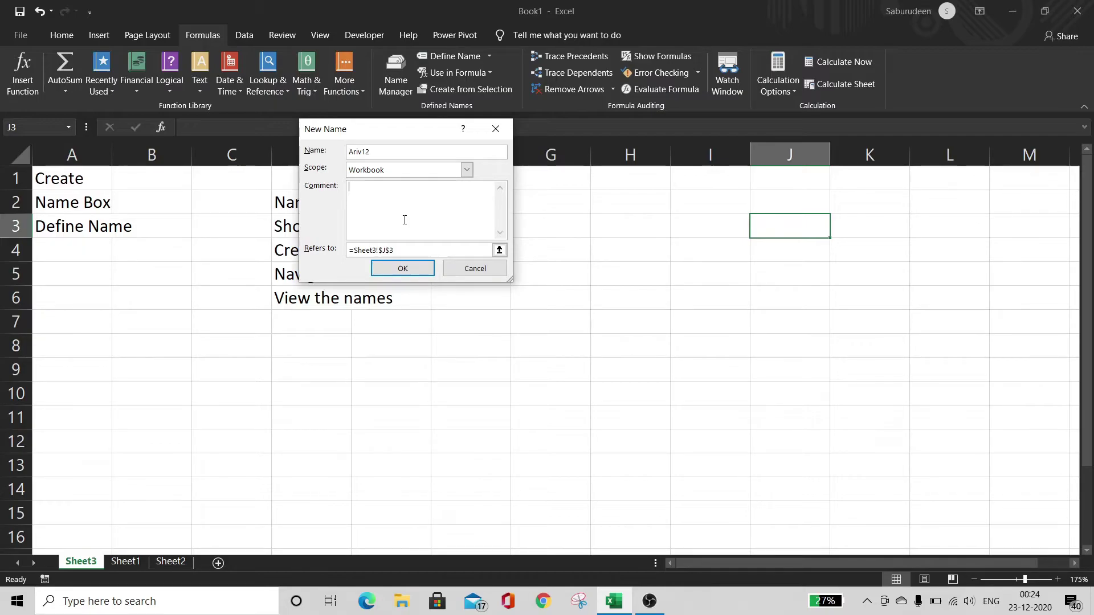
{"action": "left_click", "coordinate": [412, 248]}
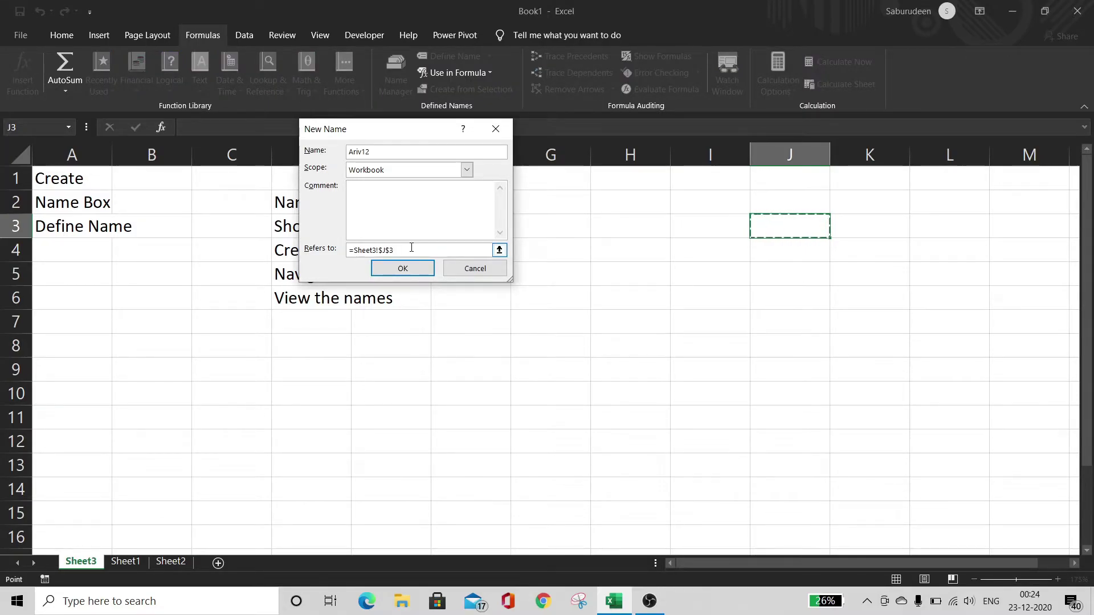
{"action": "left_click", "coordinate": [803, 220]}
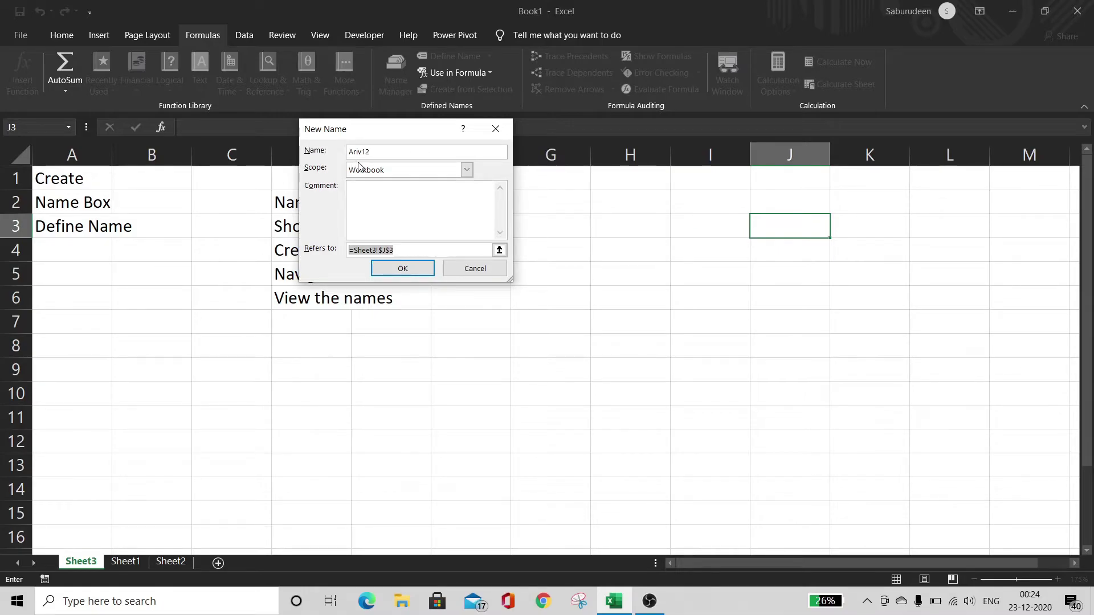
{"action": "left_click", "coordinate": [393, 272]}
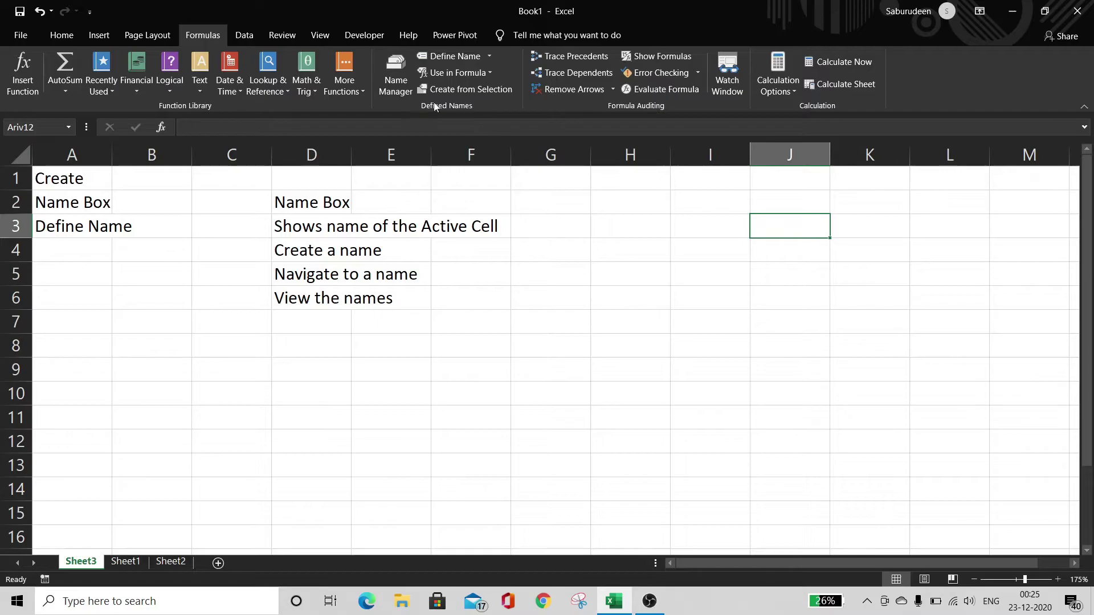
Open the Name Manager and view its form for adding a new name, closing the form without creating one.
{"action": "left_click", "coordinate": [397, 75]}
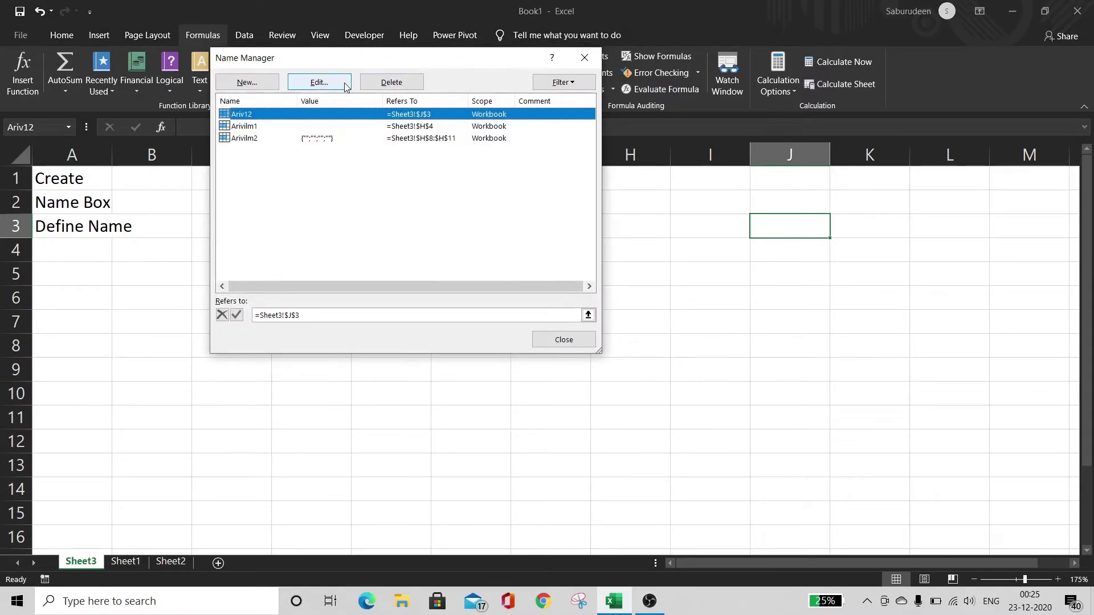
{"action": "left_click_drag", "start_coordinate": [356, 54], "coordinate": [460, 133]}
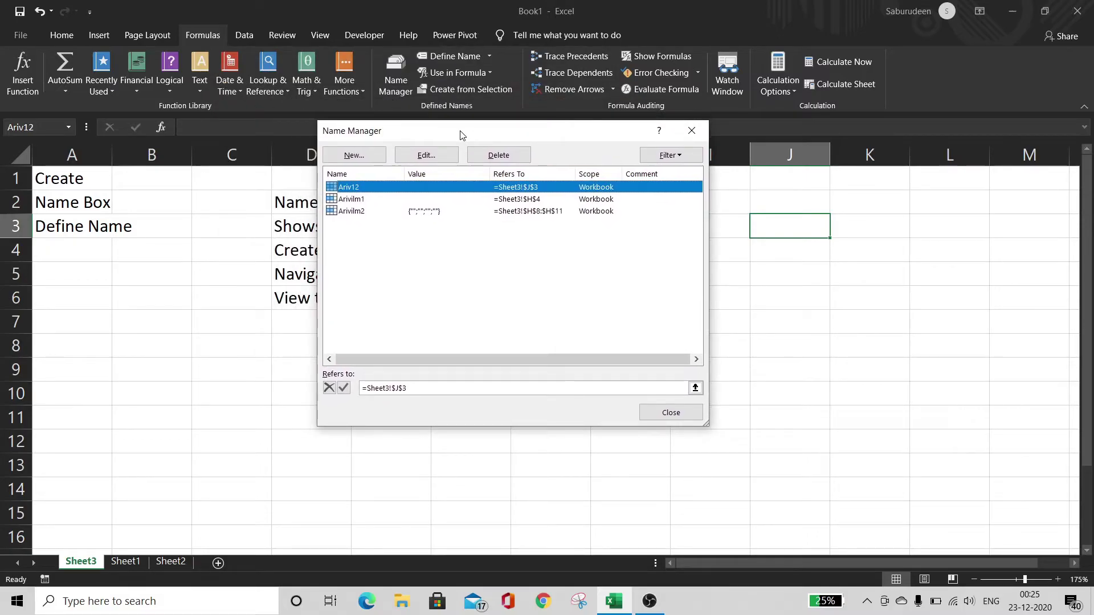
{"action": "left_click", "coordinate": [352, 155]}
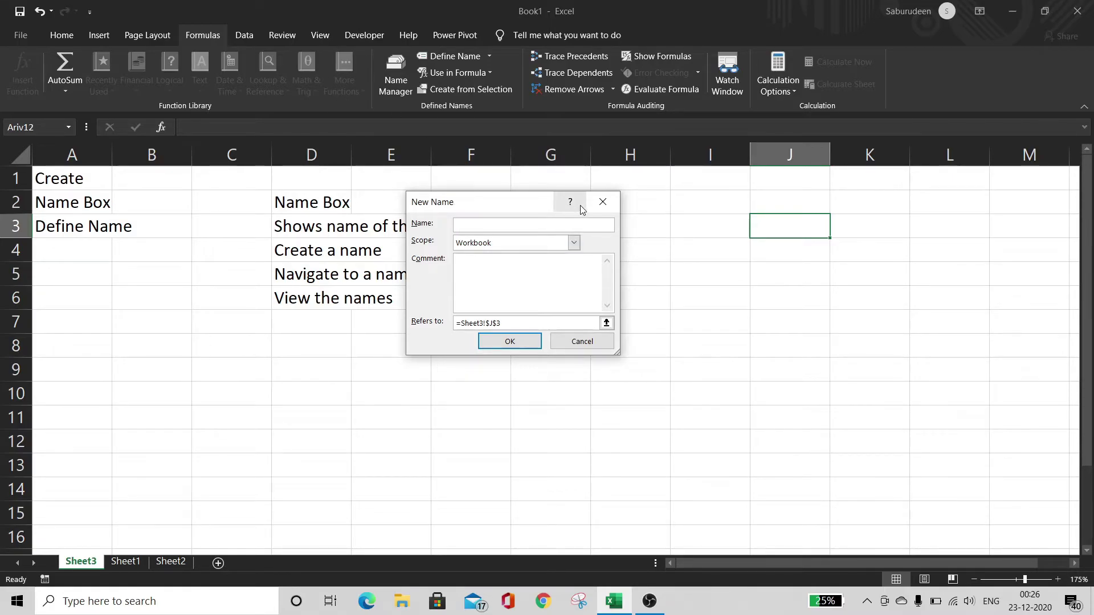
{"action": "left_click", "coordinate": [599, 202]}
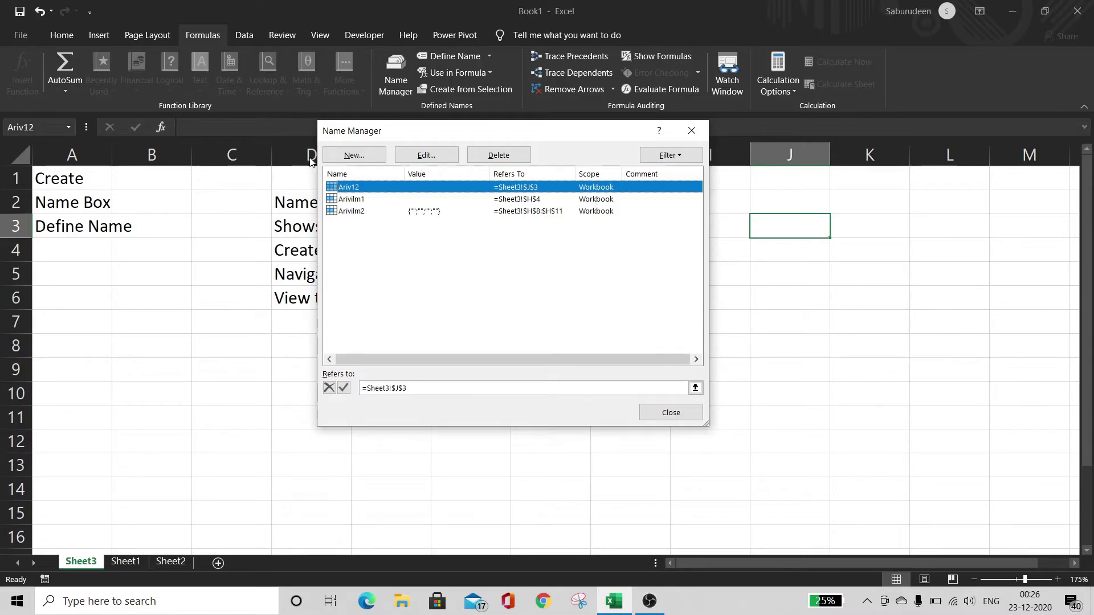
Inspect the entries Arivilm1 and Arivilm2, and view the edit form of Arivilm2 without changing it.
{"action": "left_click", "coordinate": [376, 199]}
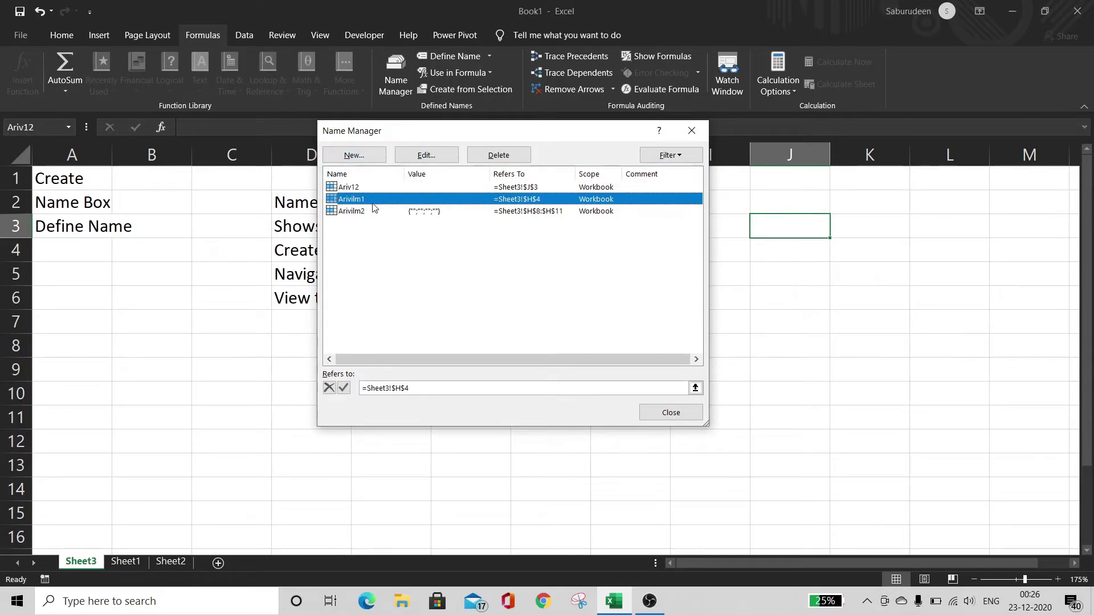
{"action": "left_click", "coordinate": [370, 211]}
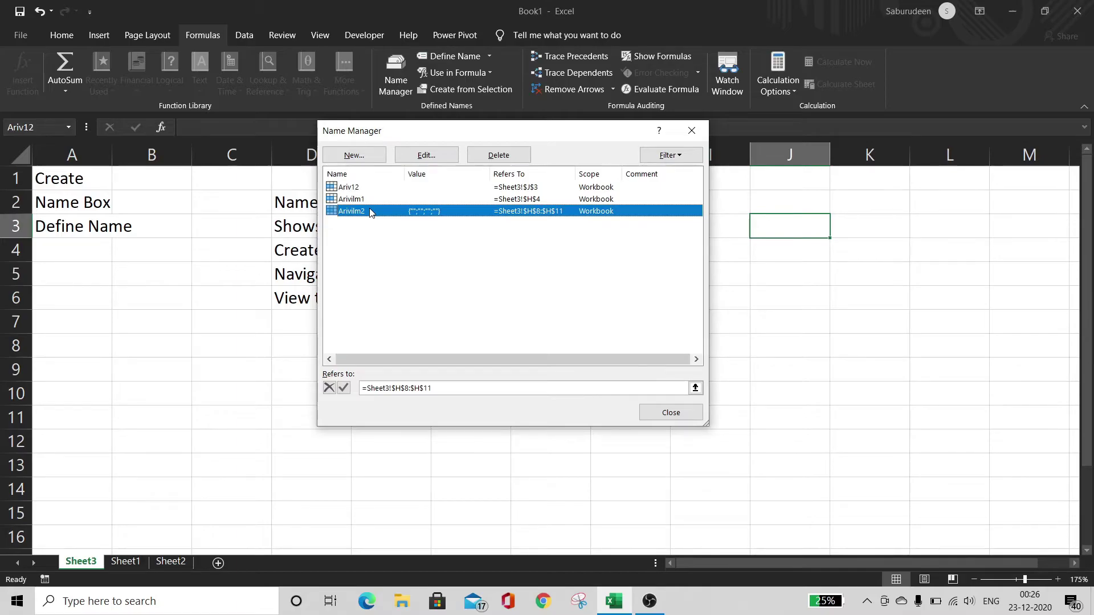
{"action": "left_click", "coordinate": [438, 155]}
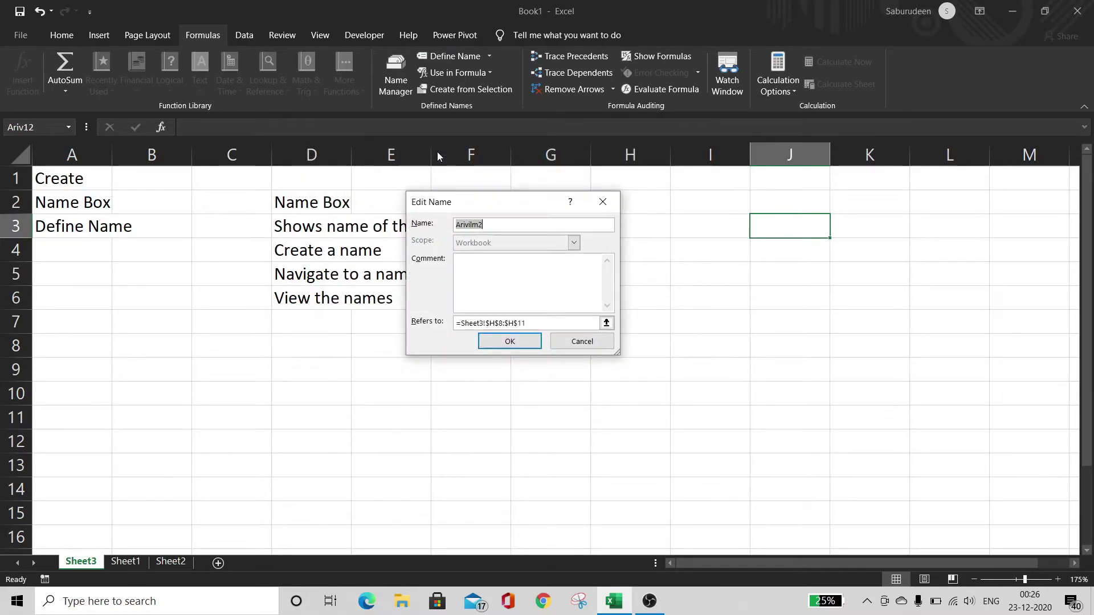
{"action": "key", "text": "Escape"}
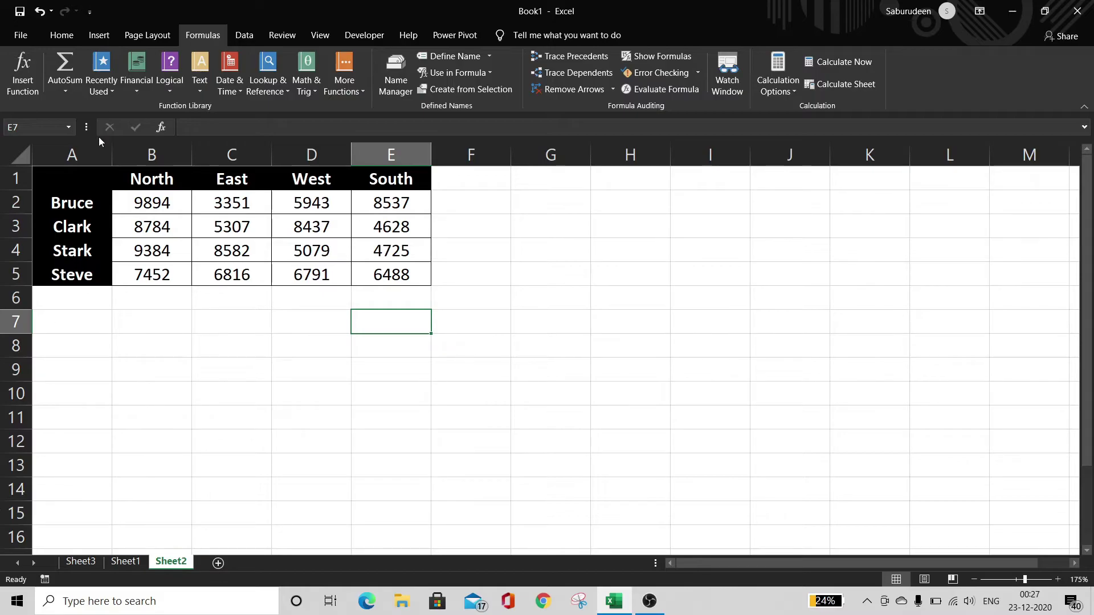
Examine the table's row labels and region headers on Sheet2, and each region's column of figures.
{"action": "left_click", "coordinate": [68, 206]}
{"action": "left_click_drag", "start_coordinate": [68, 206], "coordinate": [85, 274]}
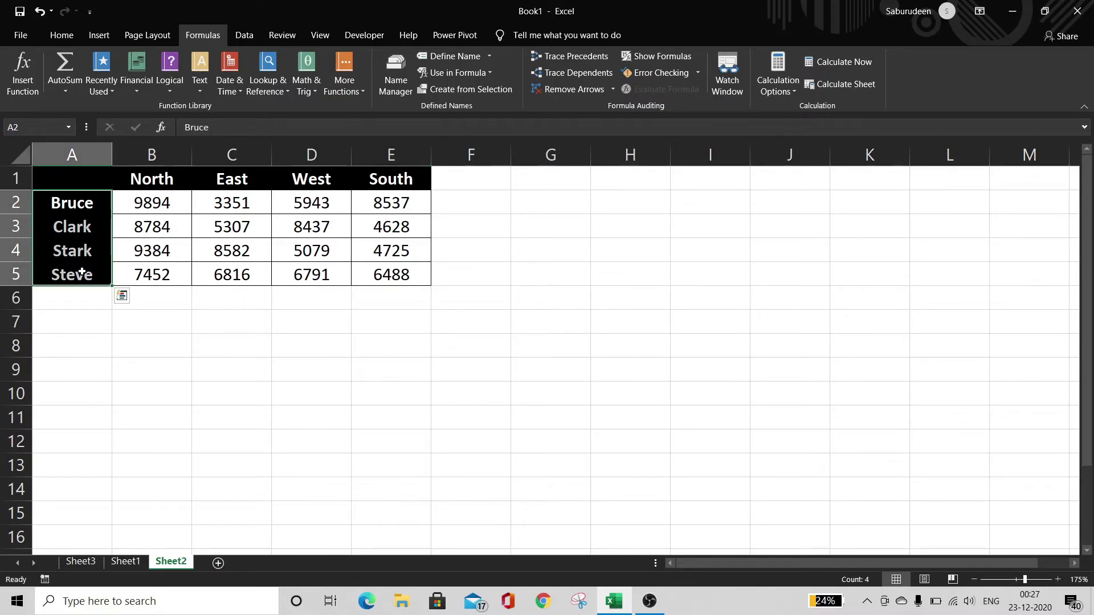
{"action": "left_click_drag", "start_coordinate": [180, 181], "coordinate": [405, 183]}
{"action": "left_click", "coordinate": [391, 220]}
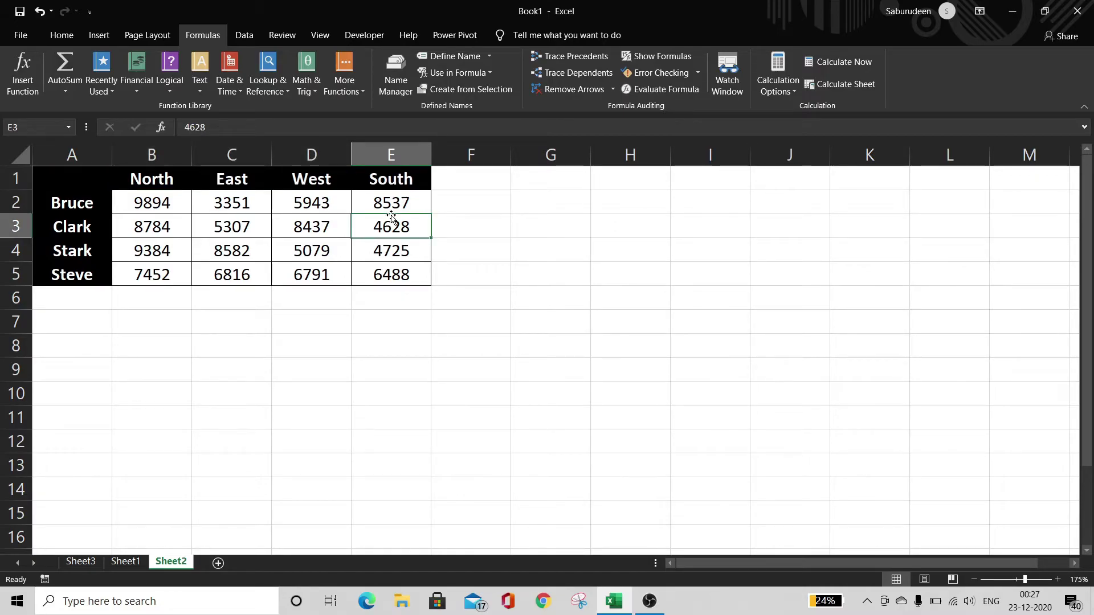
{"action": "left_click_drag", "start_coordinate": [158, 203], "coordinate": [162, 274]}
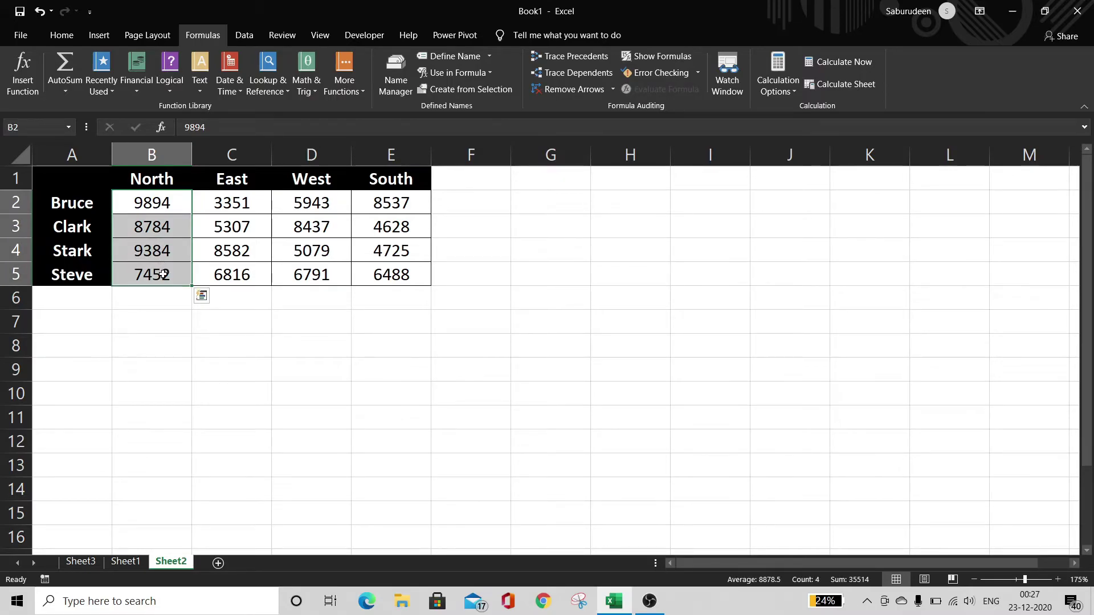
{"action": "left_click_drag", "start_coordinate": [242, 202], "coordinate": [242, 275]}
{"action": "left_click_drag", "start_coordinate": [308, 206], "coordinate": [307, 274]}
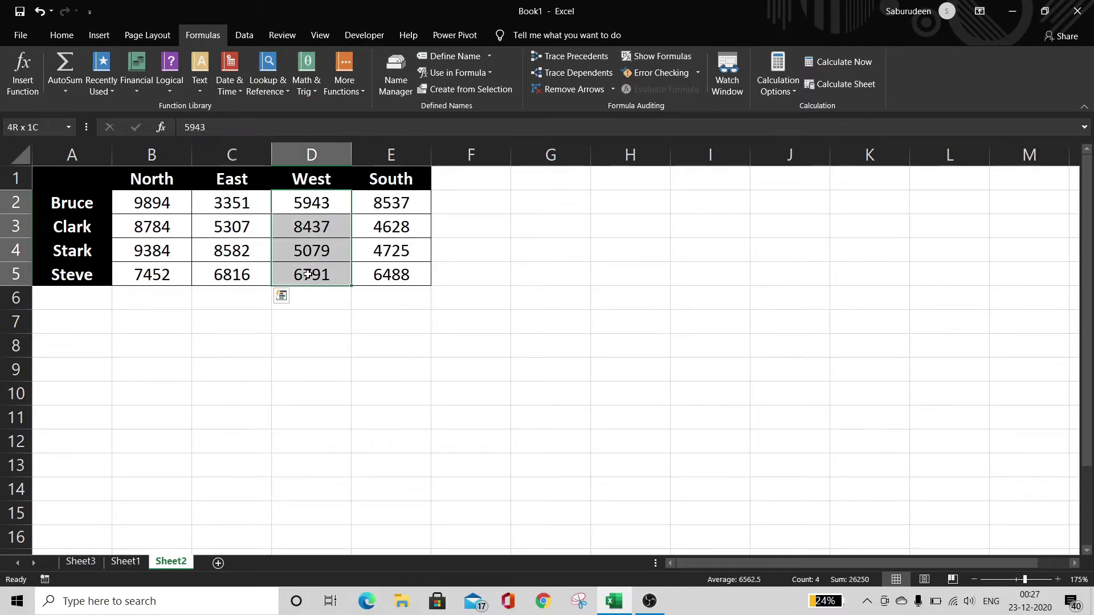
{"action": "left_click_drag", "start_coordinate": [404, 206], "coordinate": [405, 269]}
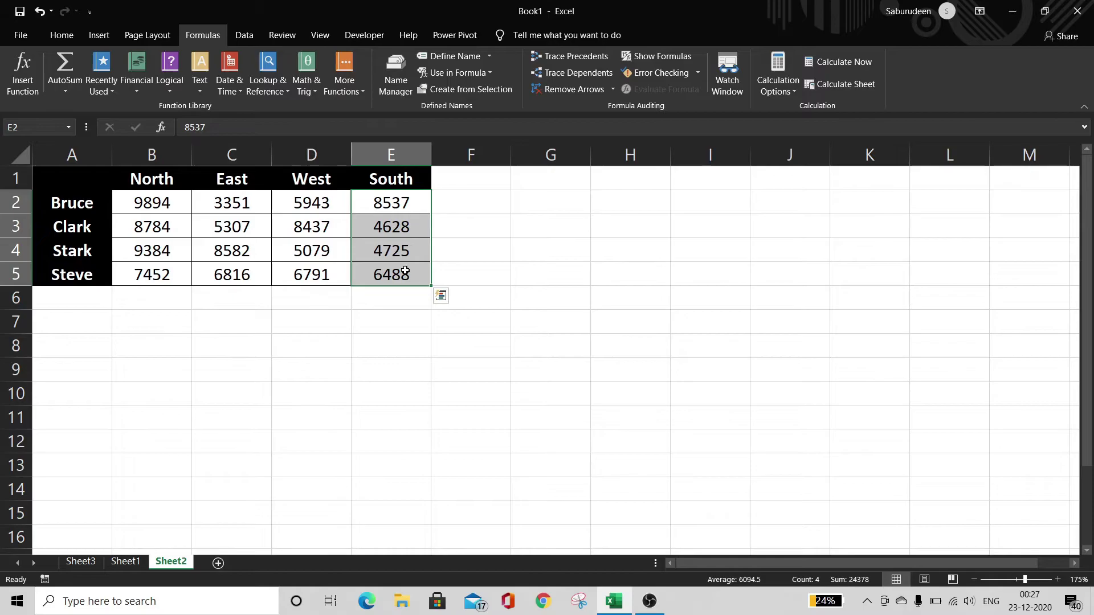
Examine each person's row of figures across the four regions, from row 2 to row 5.
{"action": "left_click_drag", "start_coordinate": [152, 207], "coordinate": [336, 210]}
{"action": "key", "text": "Down"}
{"action": "key", "text": "shift+Right"}
{"action": "key", "text": "shift+Right"}
{"action": "key", "text": "shift+Right"}
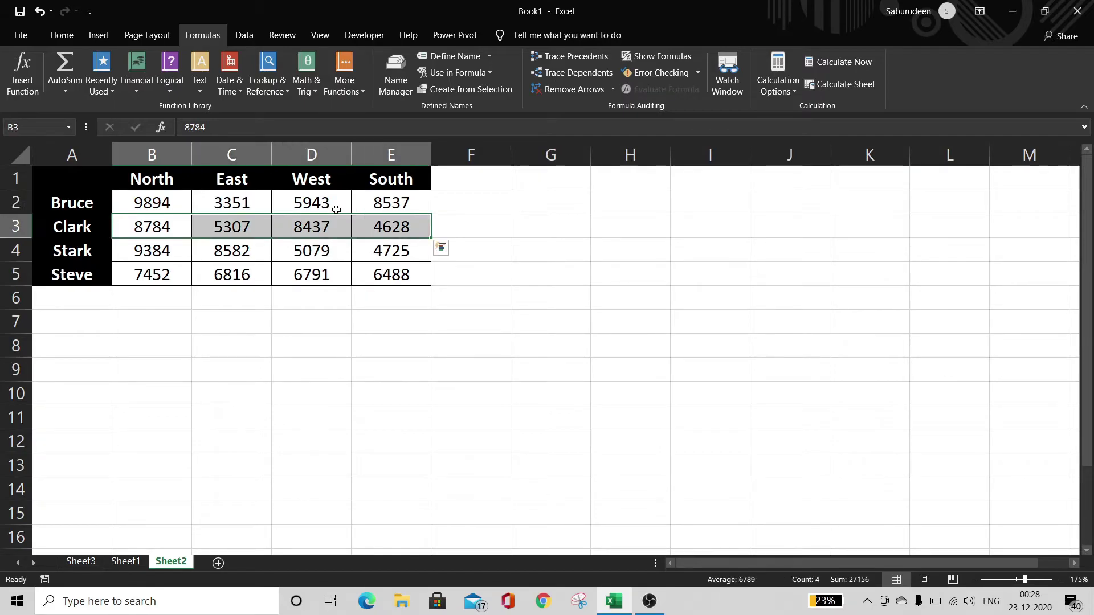
{"action": "key", "text": "Down"}
{"action": "key", "text": "Down"}
{"action": "key", "text": "Up"}
{"action": "key", "text": "shift+Right"}
{"action": "key", "text": "shift+Right"}
{"action": "key", "text": "shift+Right"}
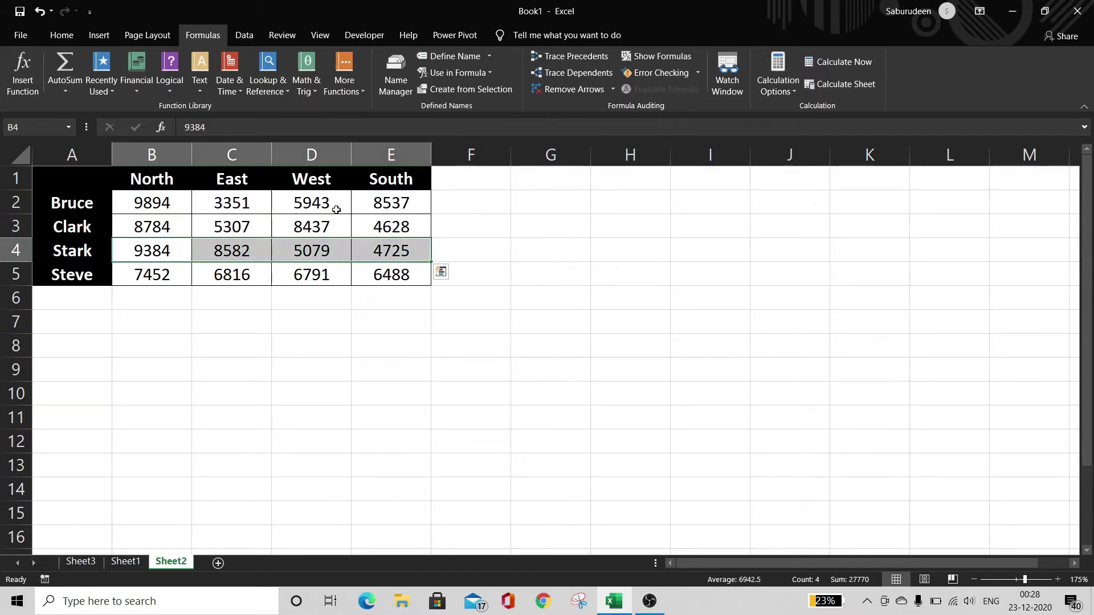
{"action": "key", "text": "Down"}
{"action": "key", "text": "shift+Right"}
{"action": "key", "text": "shift+Right"}
{"action": "key", "text": "shift+Right"}
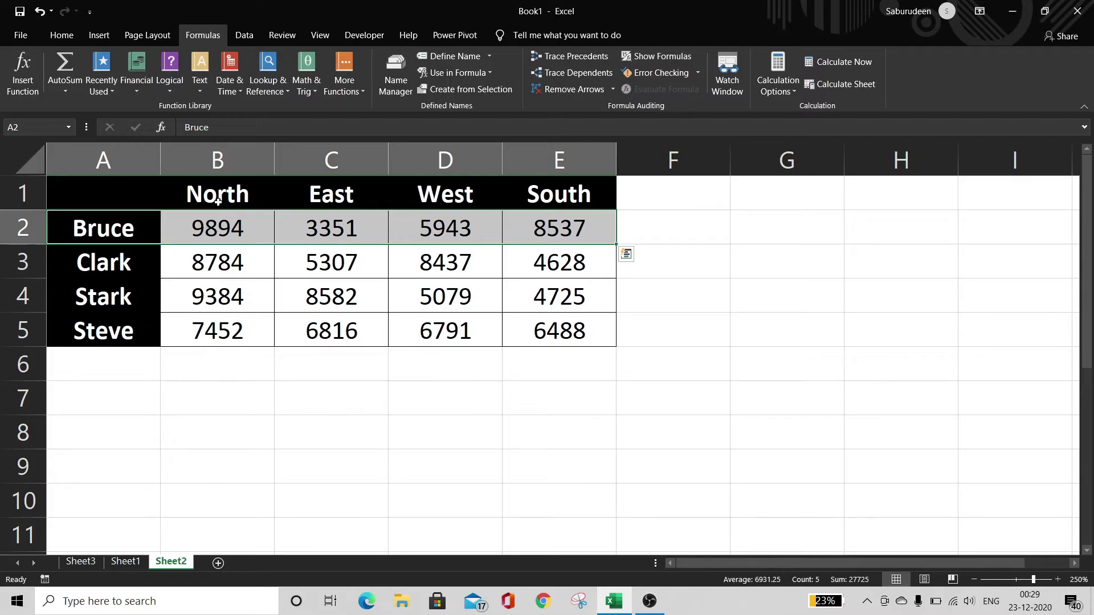
Select the whole table A1:E5 and create names from the selection using its top row and left column.
{"action": "key", "text": "Up"}
{"action": "key", "text": "ctrl+shift+Down"}
{"action": "key", "text": "shift+Right"}
{"action": "key", "text": "shift+Right"}
{"action": "key", "text": "shift+Right"}
{"action": "key", "text": "shift+Right"}
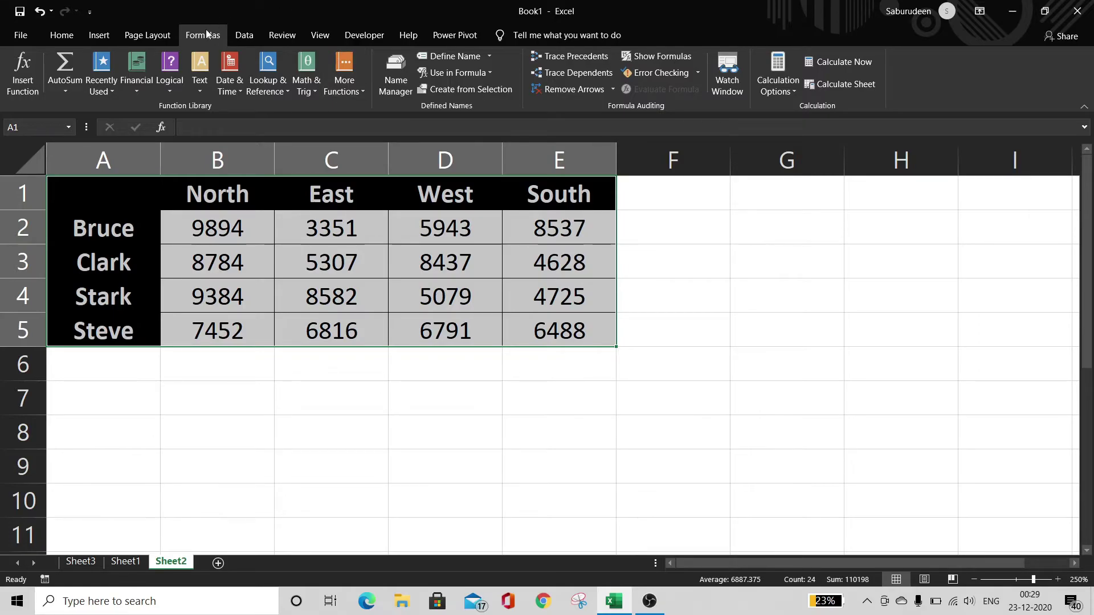
{"action": "left_click", "coordinate": [458, 91]}
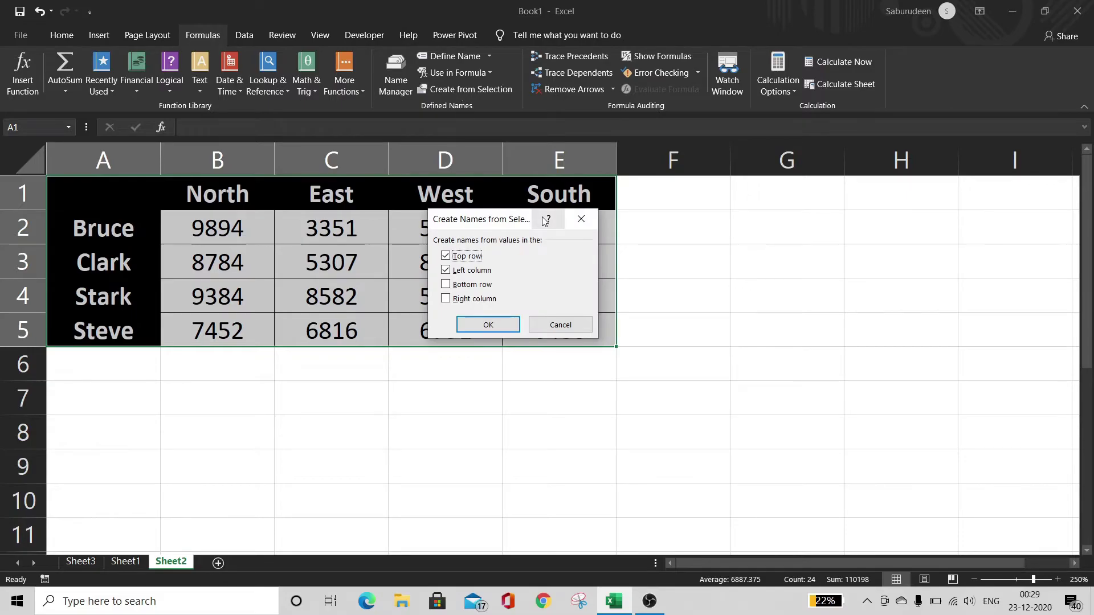
{"action": "left_click_drag", "start_coordinate": [508, 223], "coordinate": [749, 201]}
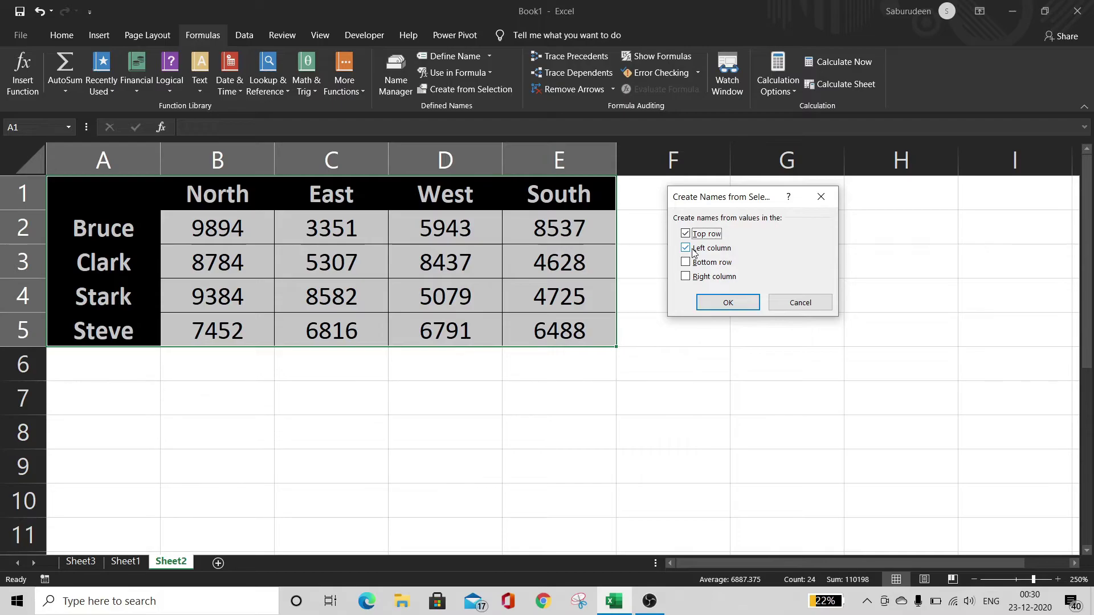
{"action": "left_click", "coordinate": [712, 303]}
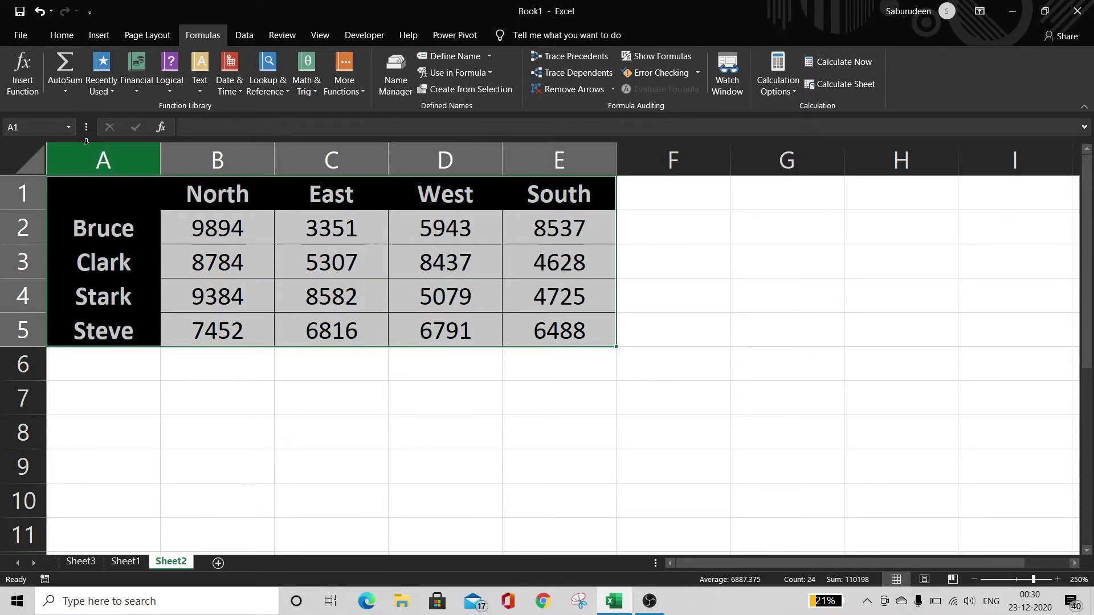
Check the newly created names in the Name Box list and in the Name Manager.
{"action": "left_click", "coordinate": [70, 127]}
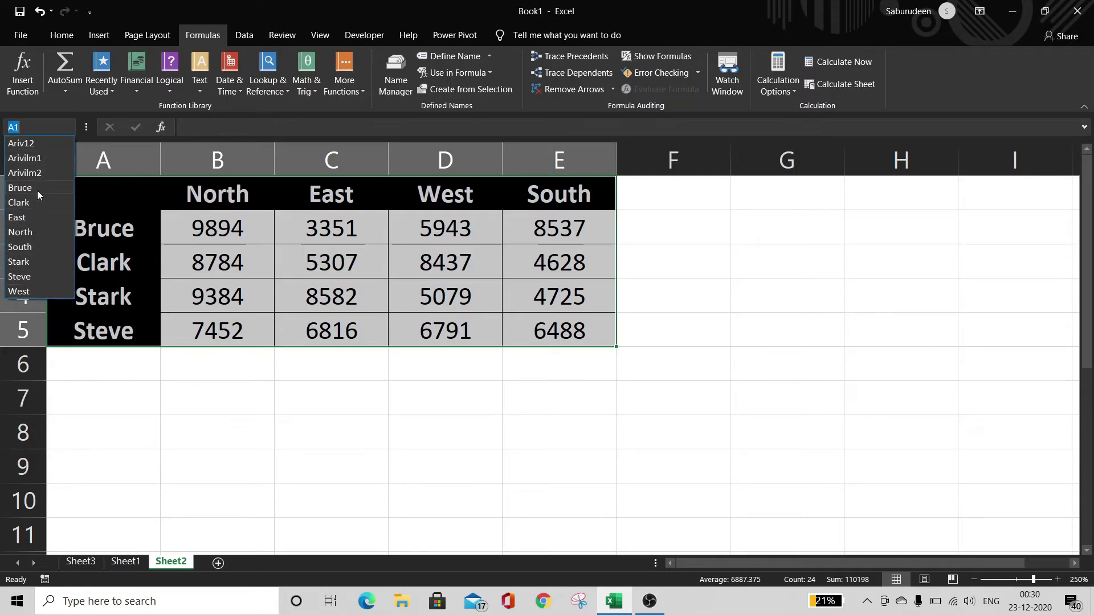
{"action": "key", "text": "Escape"}
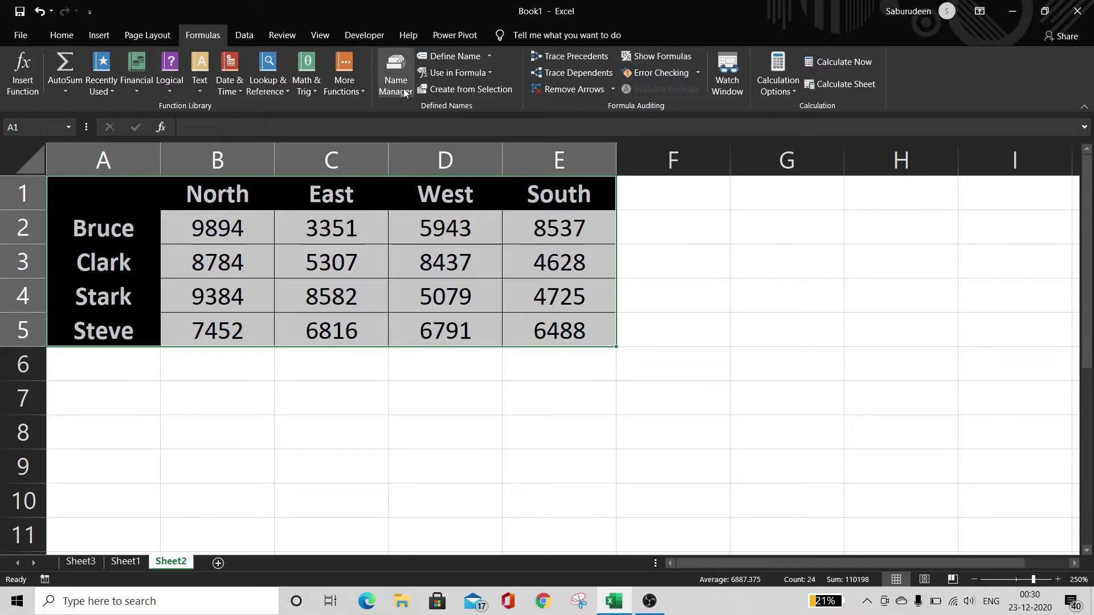
{"action": "left_click", "coordinate": [403, 81]}
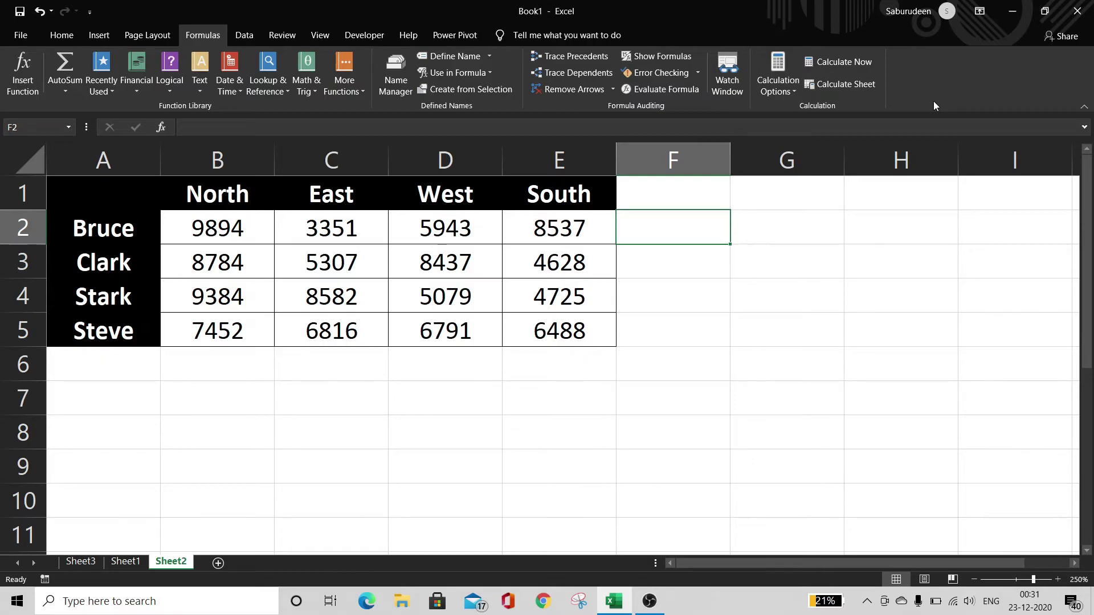
Total the North figures in cell G2 with the cell-reference formula =sum(b2:b5).
{"action": "key", "text": "Right"}
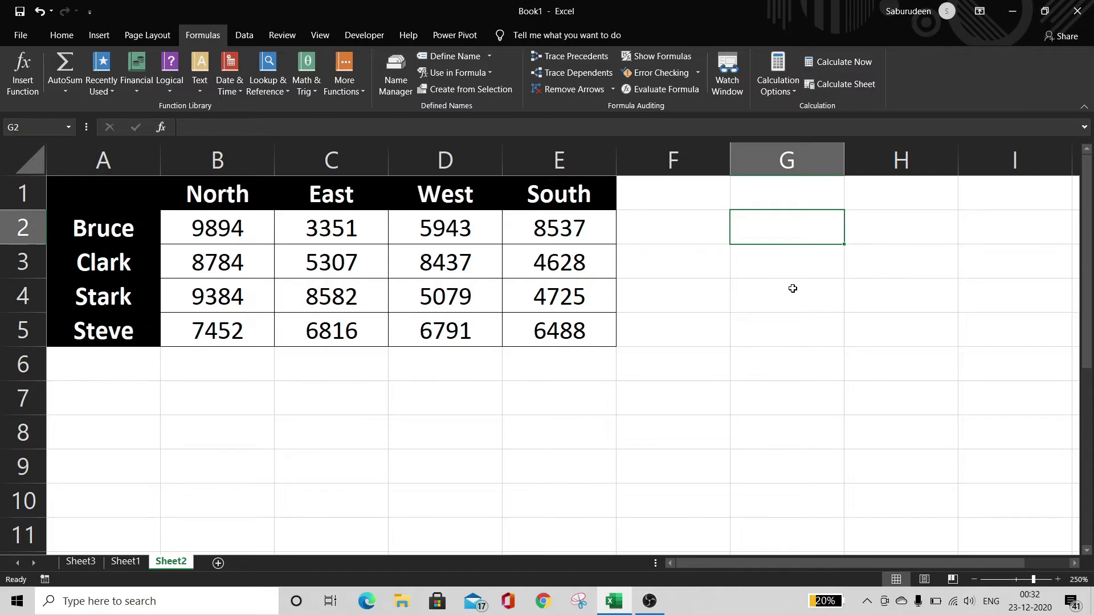
{"action": "type", "text": "=sum("}
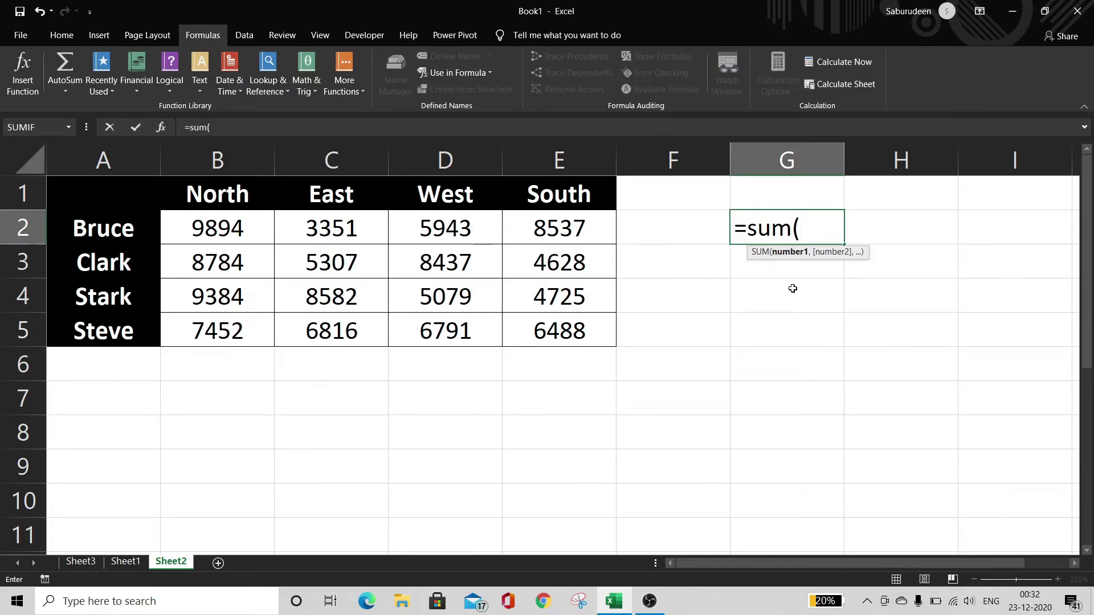
{"action": "type", "text": "b2:b5"}
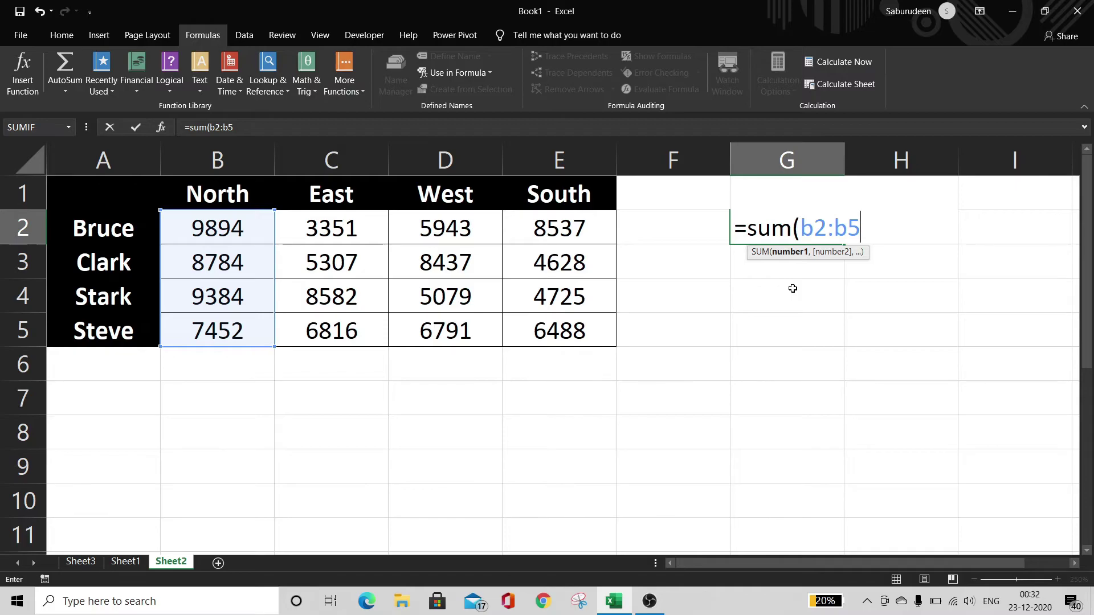
{"action": "key", "text": "Return"}
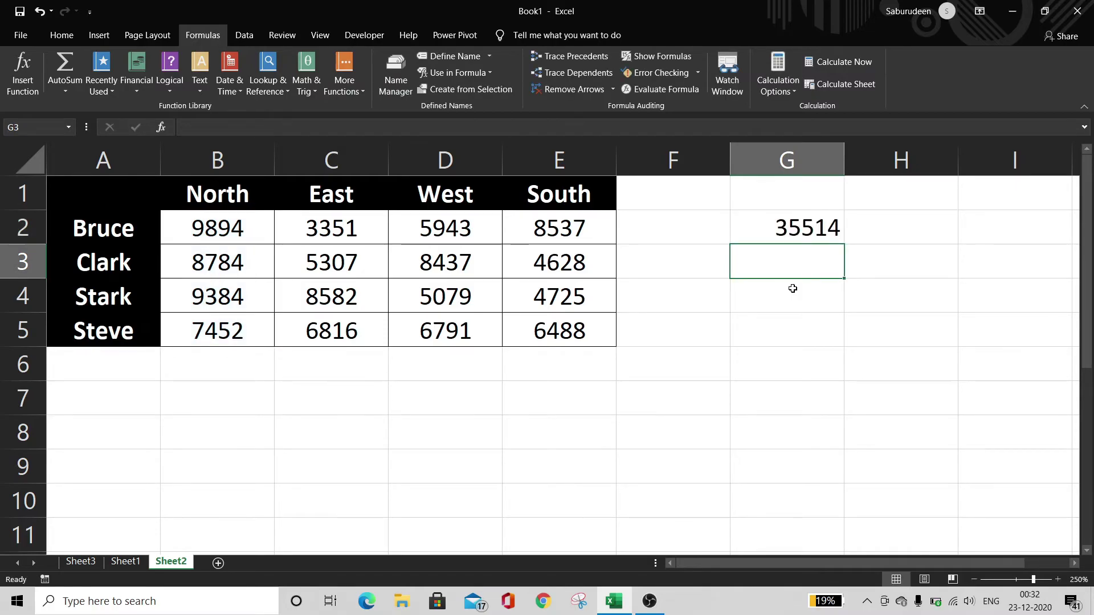
Total the North figures in cell G4 using the defined name, with the formula =sum(North).
{"action": "left_click", "coordinate": [792, 288]}
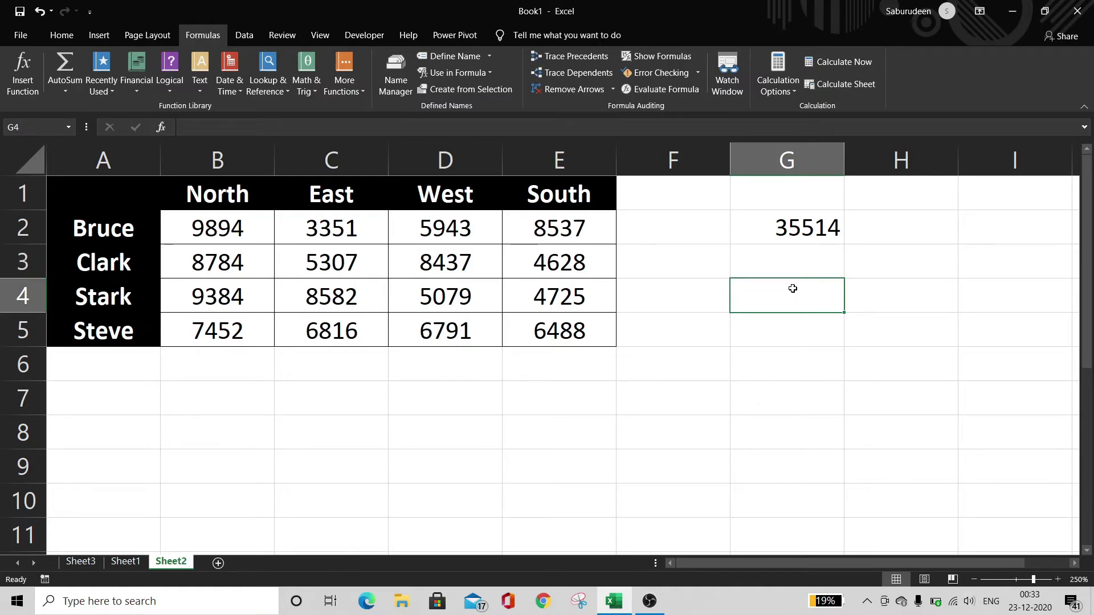
{"action": "type", "text": "=sum("}
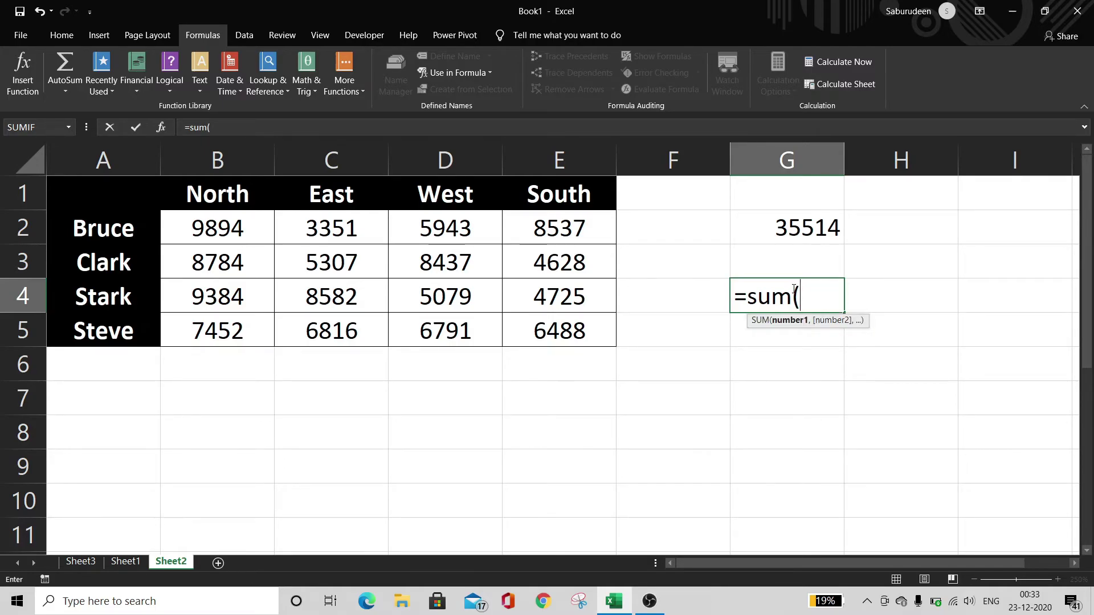
{"action": "type", "text": "nort"}
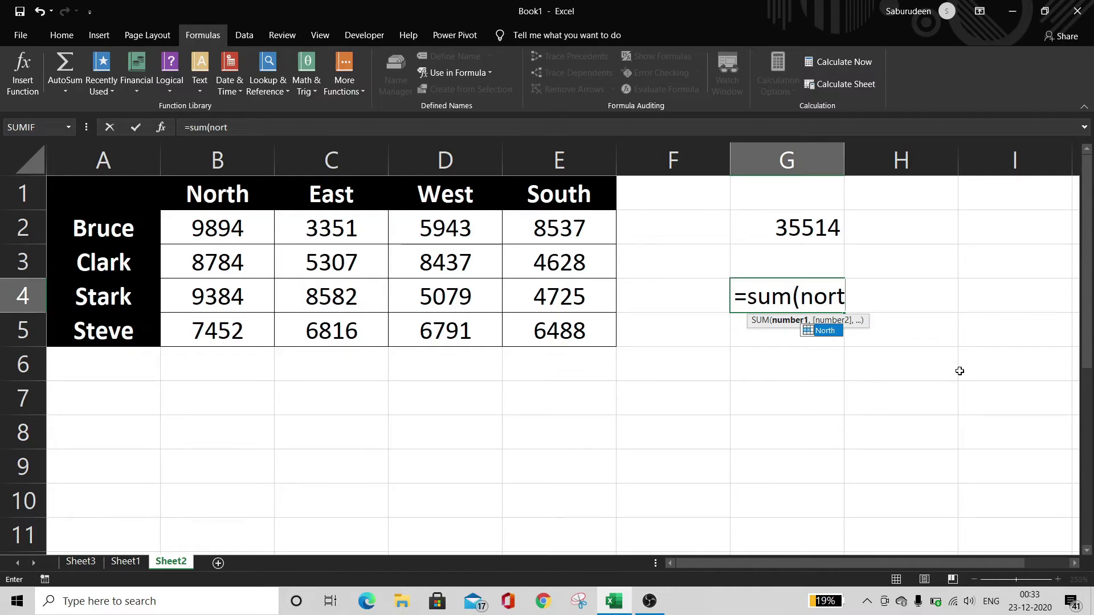
{"action": "double_click", "coordinate": [822, 337]}
{"action": "type", "text": ")"}
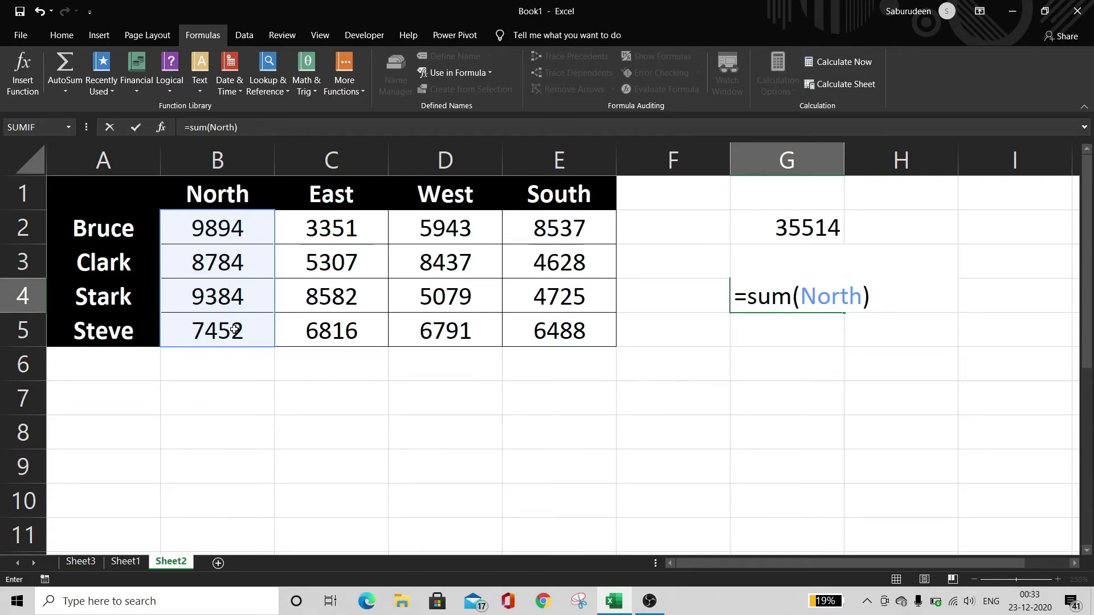
{"action": "key", "text": "Return"}
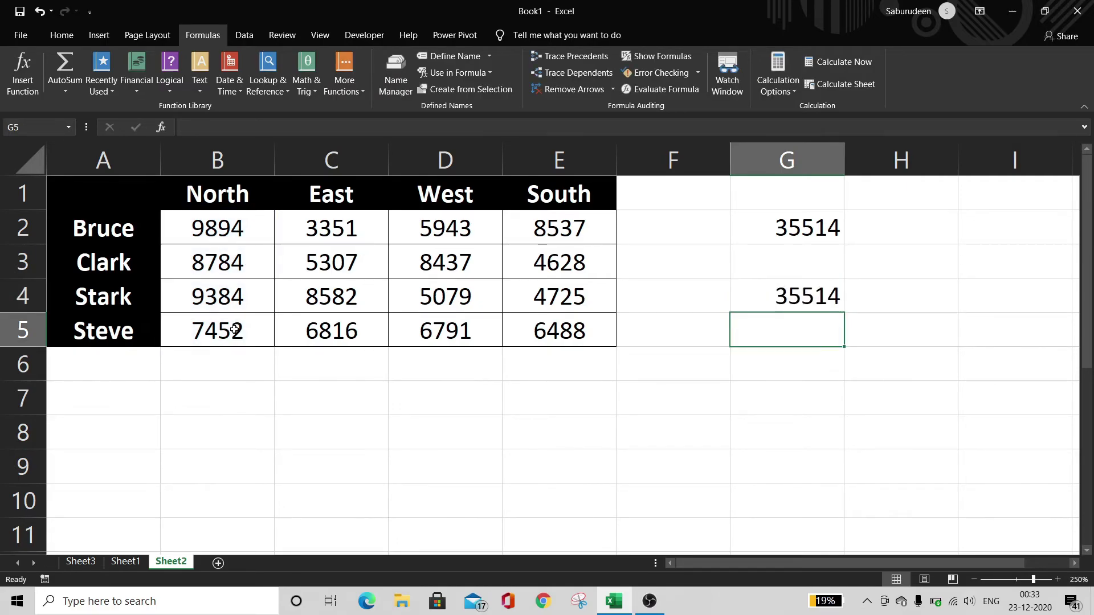
Total the figures of row 5 in cell G7 with the cell-reference formula =SUM(b5:e5).
{"action": "key", "text": "Return"}
{"action": "key", "text": "Return"}
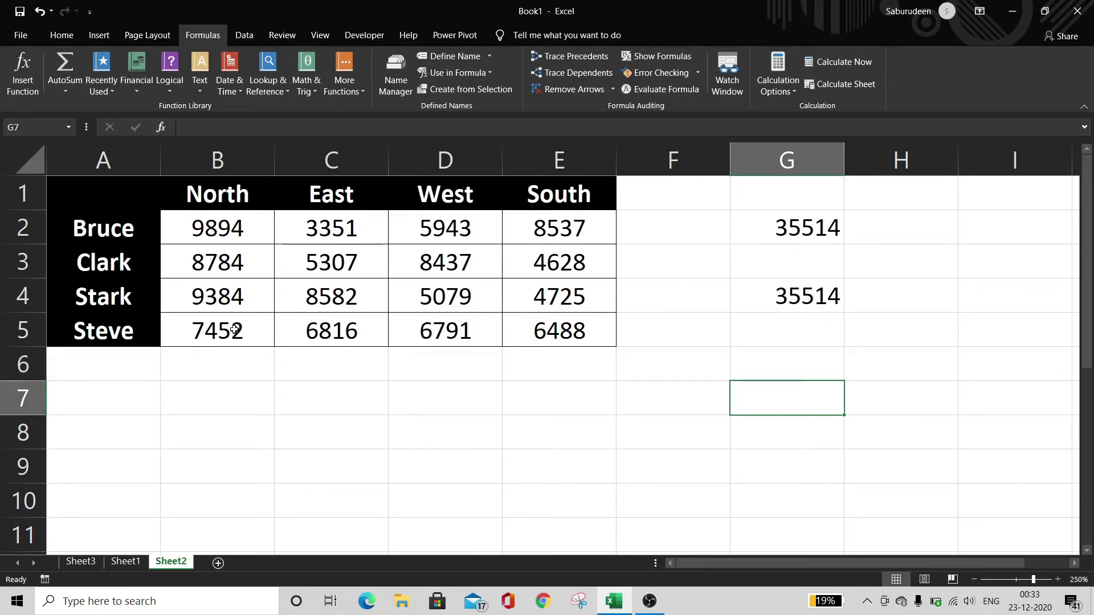
{"action": "type", "text": "="}
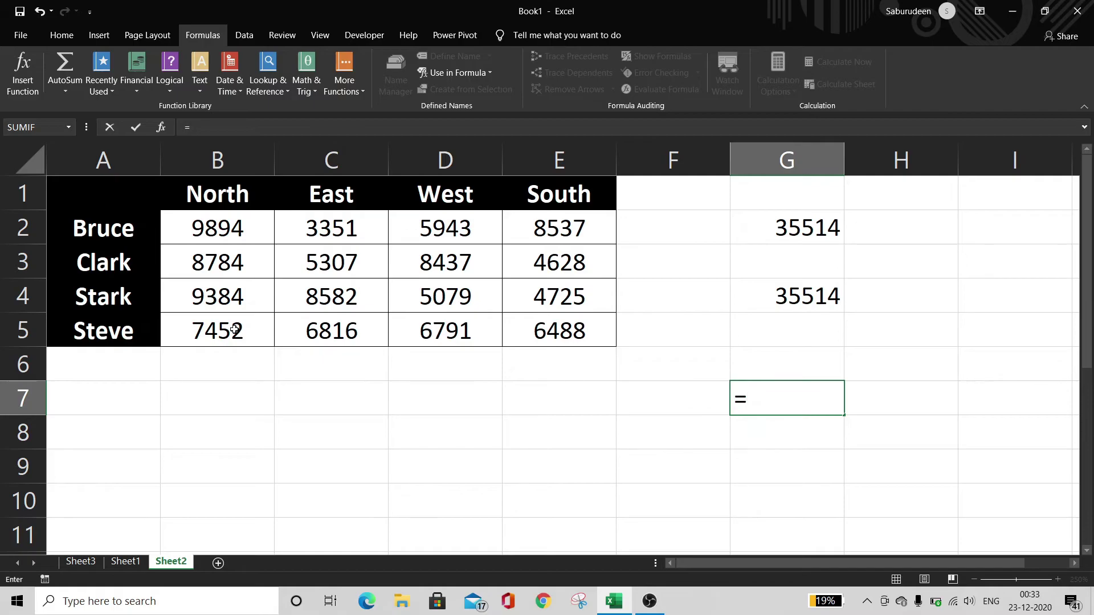
{"action": "type", "text": "sum"}
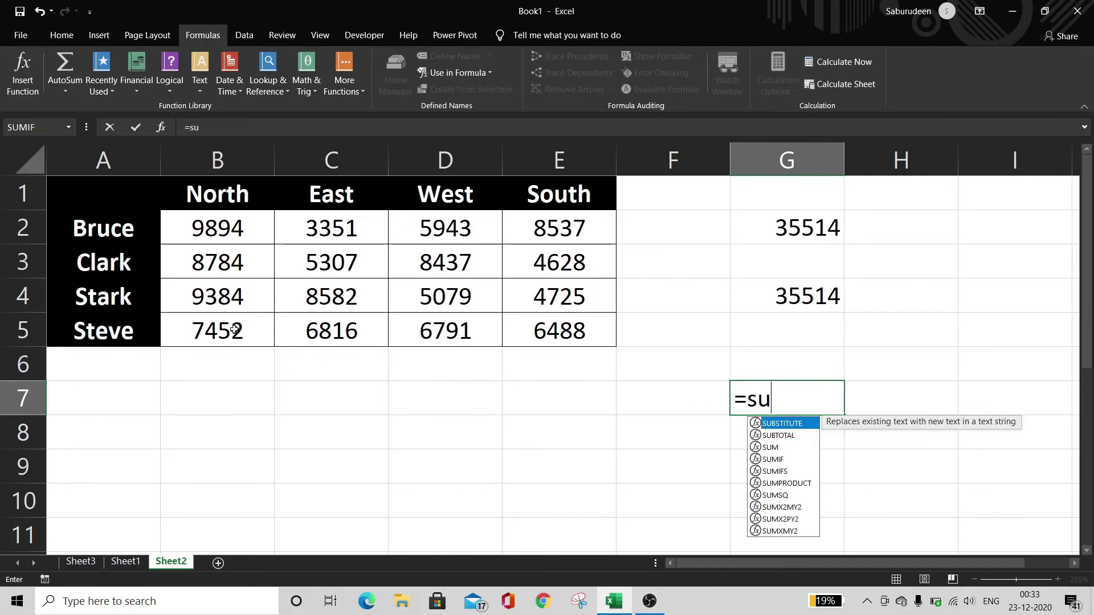
{"action": "key", "text": "Tab"}
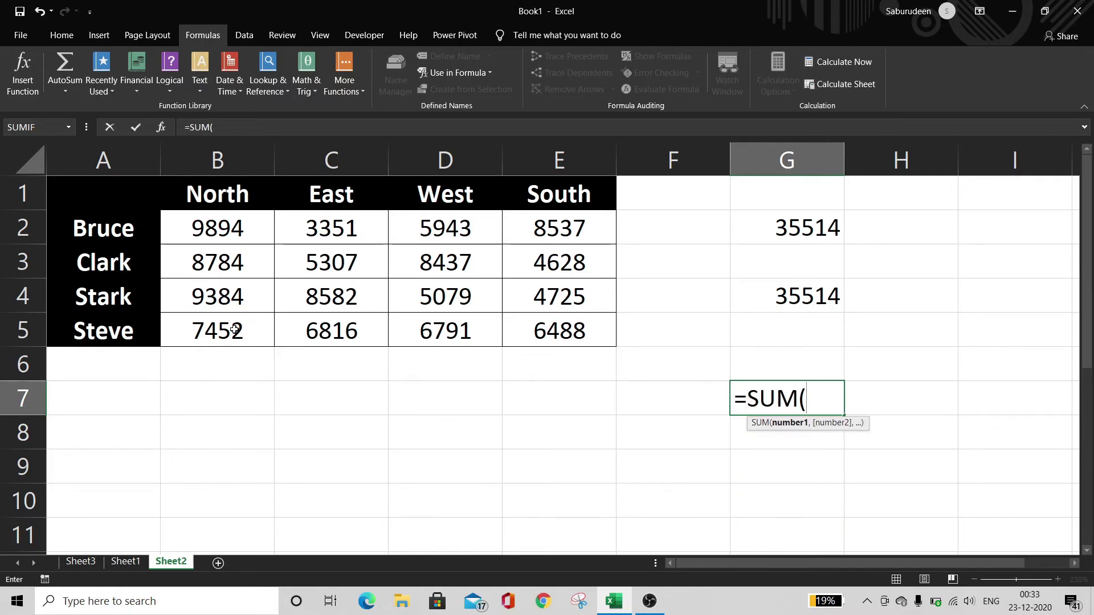
{"action": "type", "text": "b5:e5"}
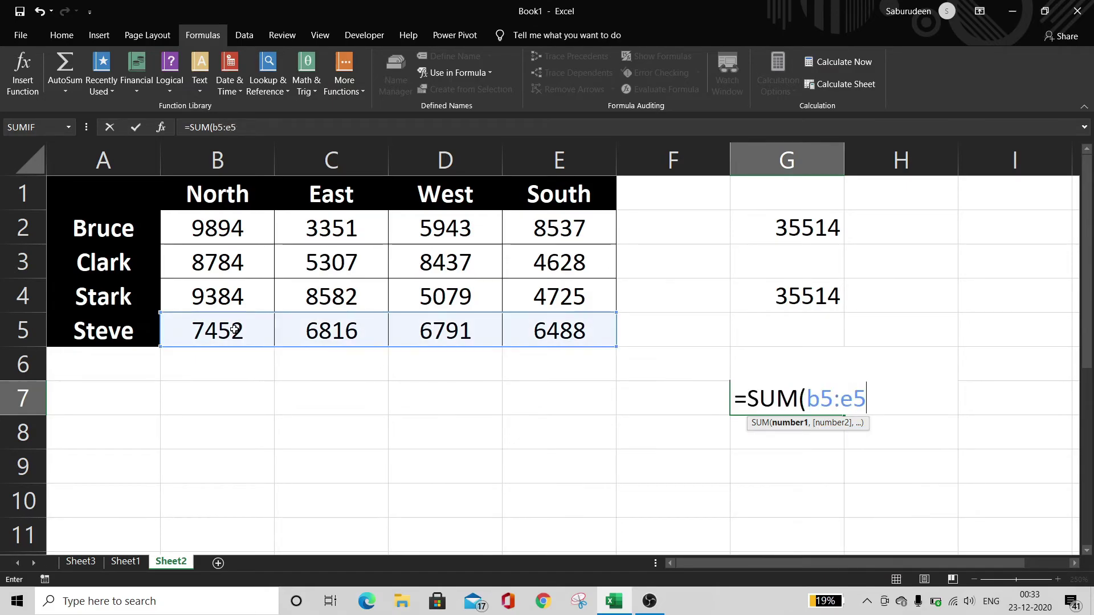
{"action": "type", "text": ")"}
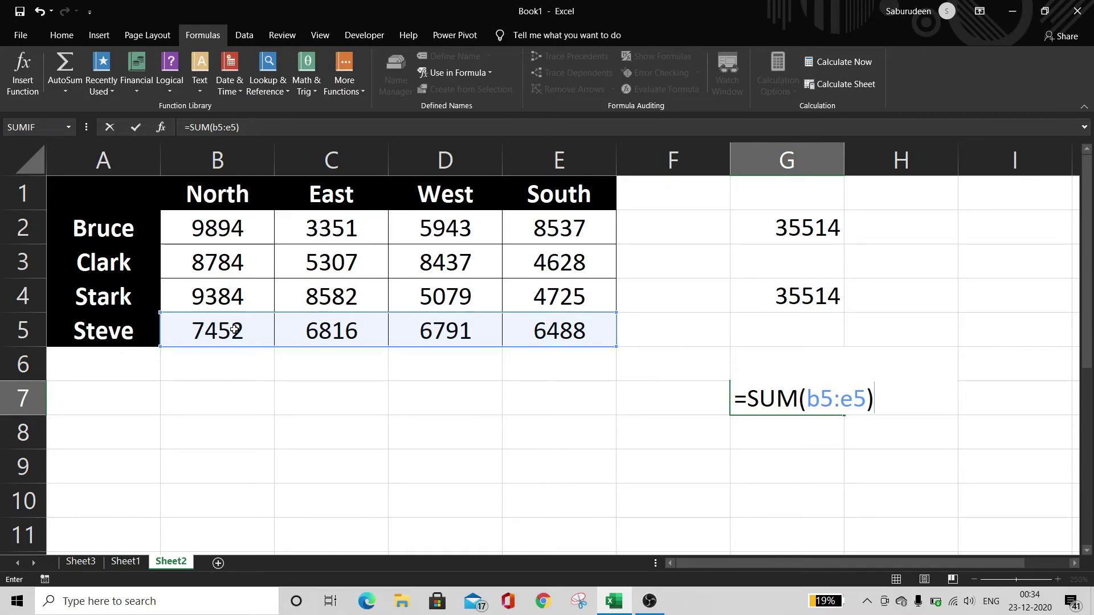
{"action": "key", "text": "Return"}
Total the figures of row 5 in cell G9 with SUM, using that row's defined name as the argument.
{"action": "key", "text": "Return"}
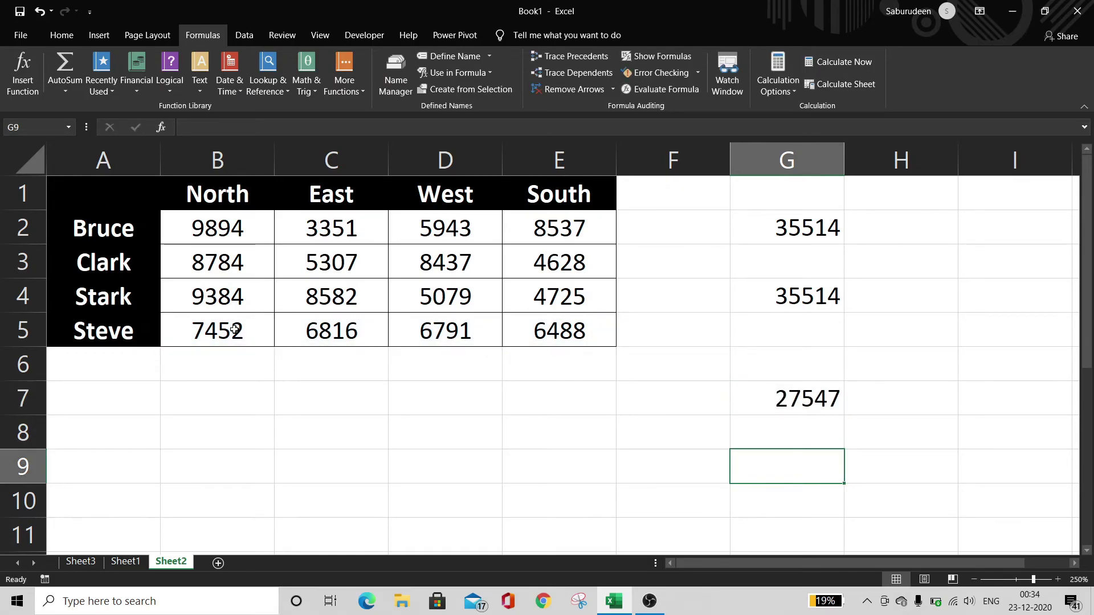
{"action": "type", "text": "=sum"}
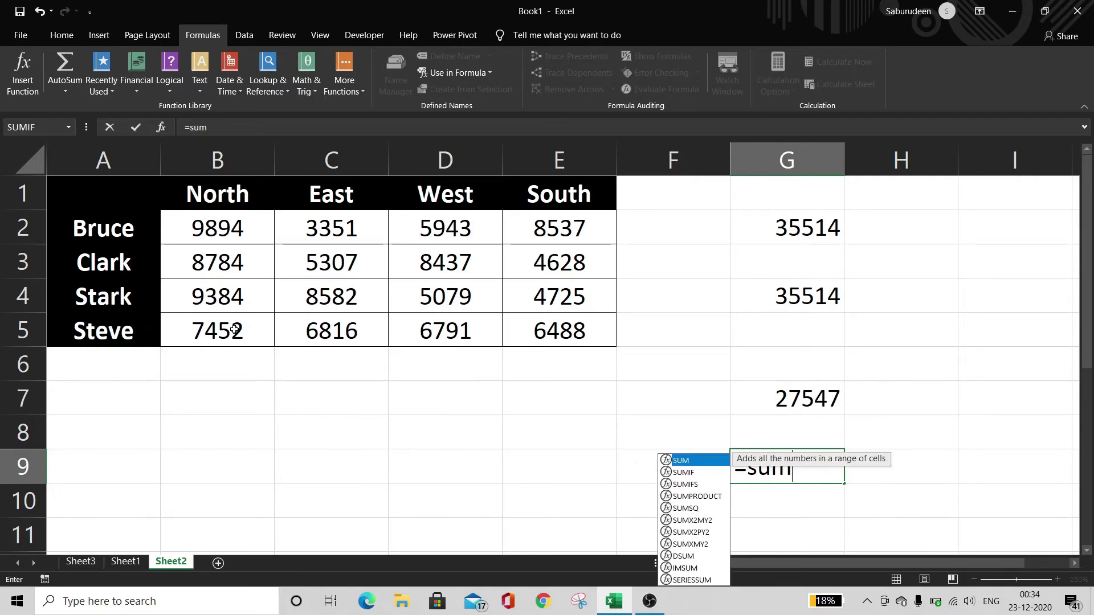
{"action": "key", "text": "Tab"}
{"action": "type", "text": "stev"}
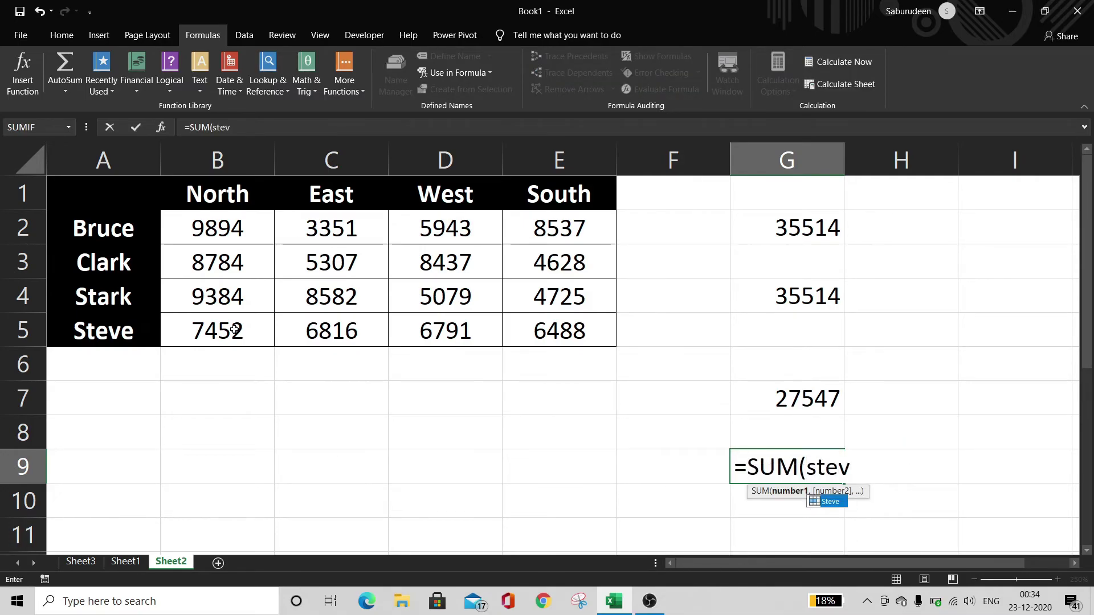
{"action": "type", "text": ")"}
{"action": "key", "text": "BackSpace"}
{"action": "type", "text": "e)"}
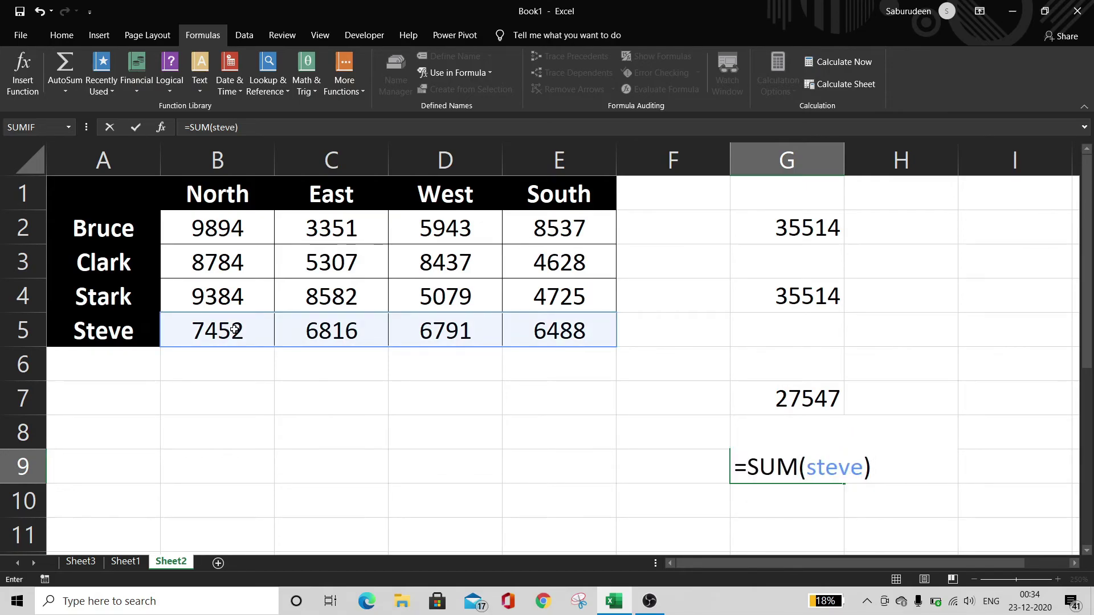
{"action": "key", "text": "Return"}
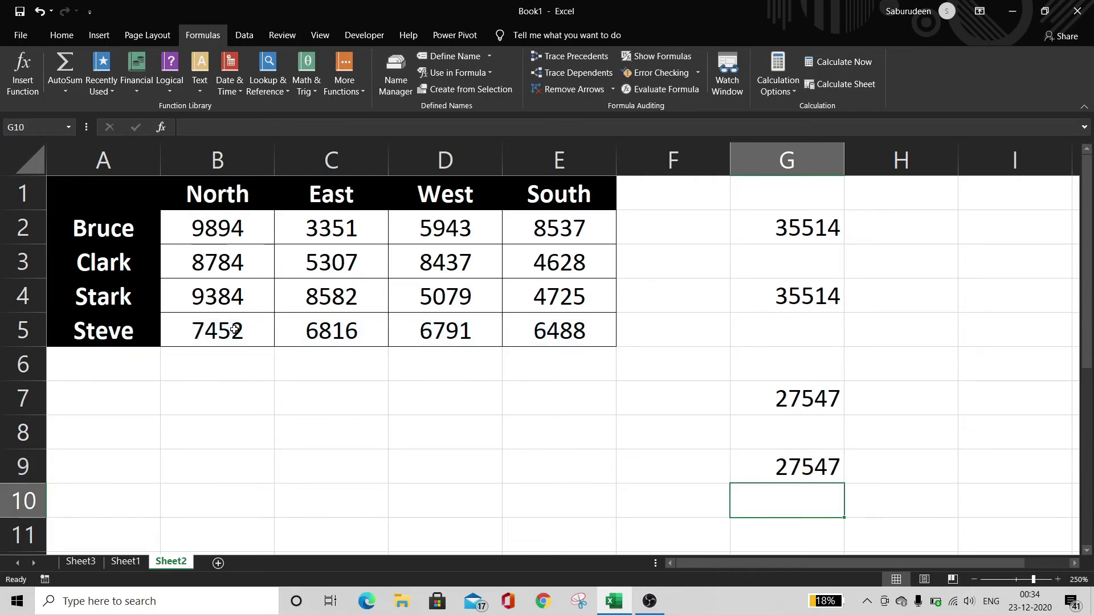
Delete the defined name Ariv12 from the workbook in Name Manager.
{"action": "key", "text": "Up"}
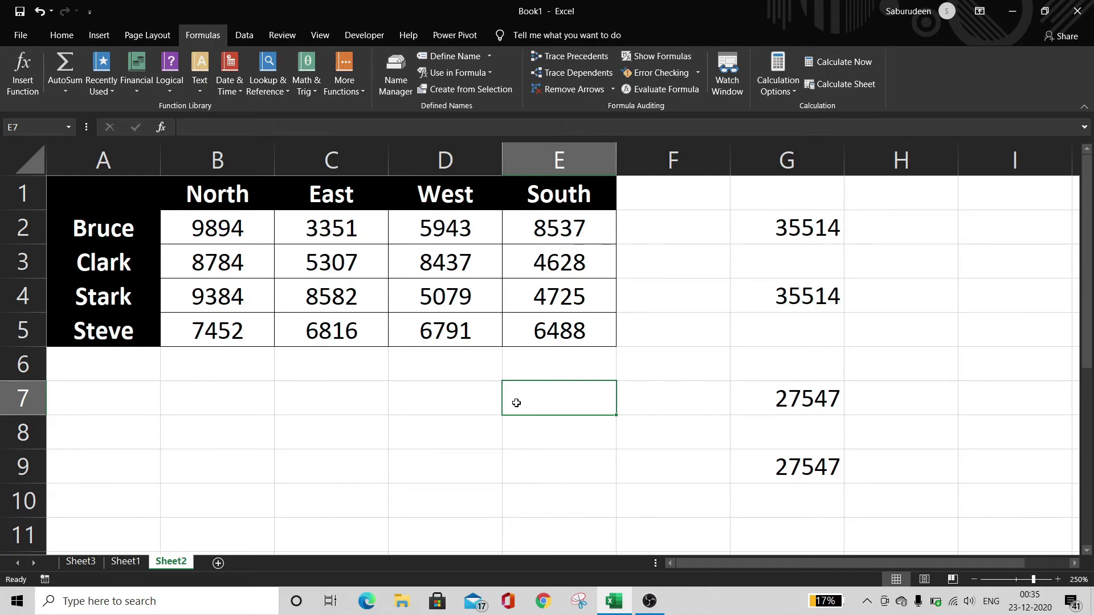
{"action": "left_click", "coordinate": [414, 90]}
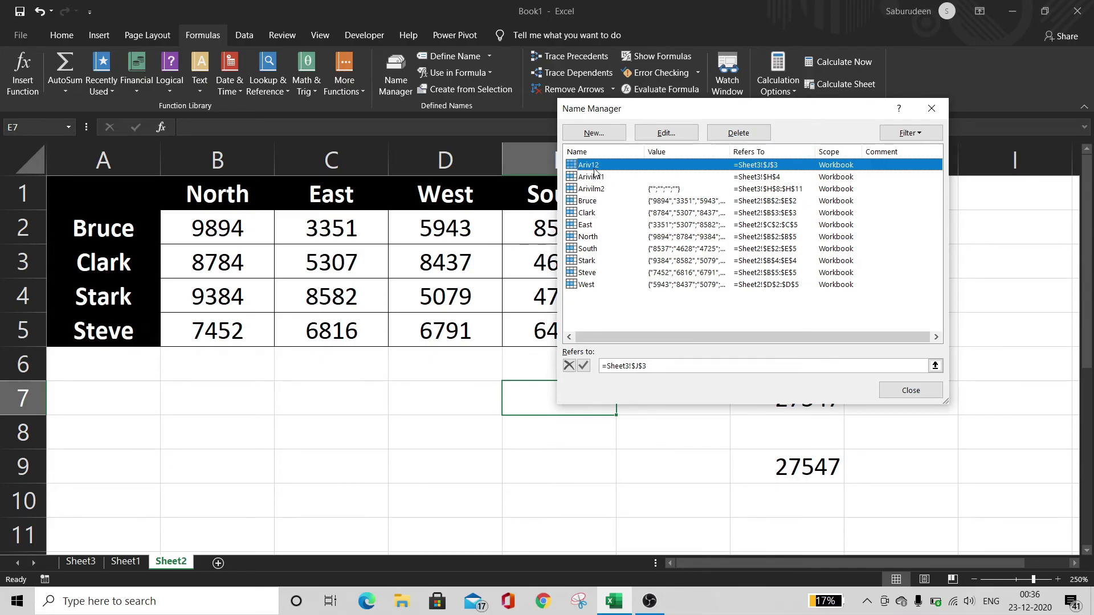
{"action": "left_click", "coordinate": [748, 137]}
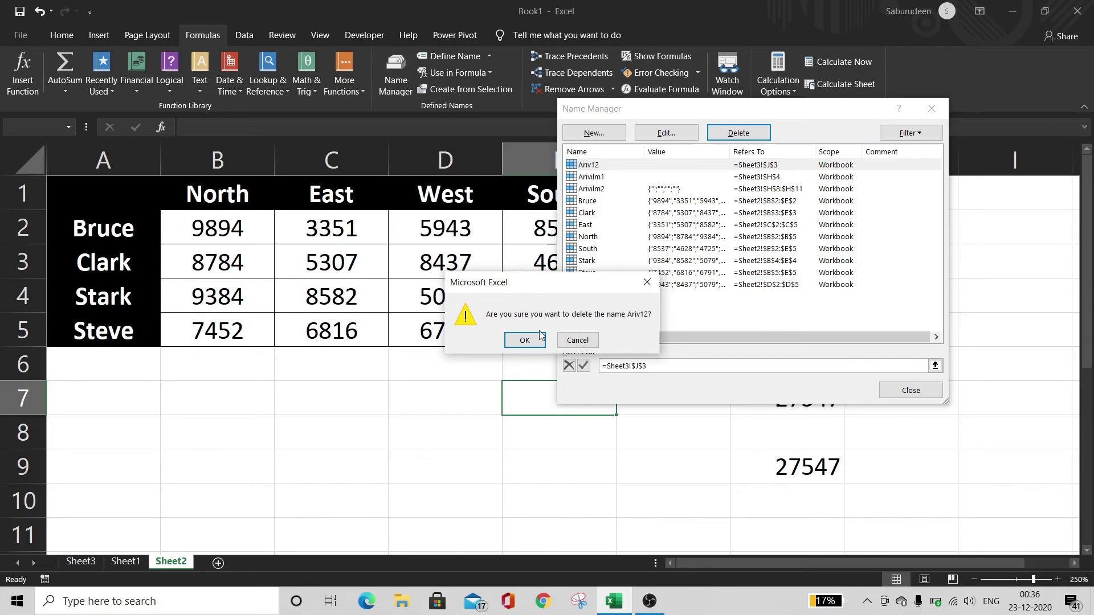
{"action": "left_click", "coordinate": [514, 340]}
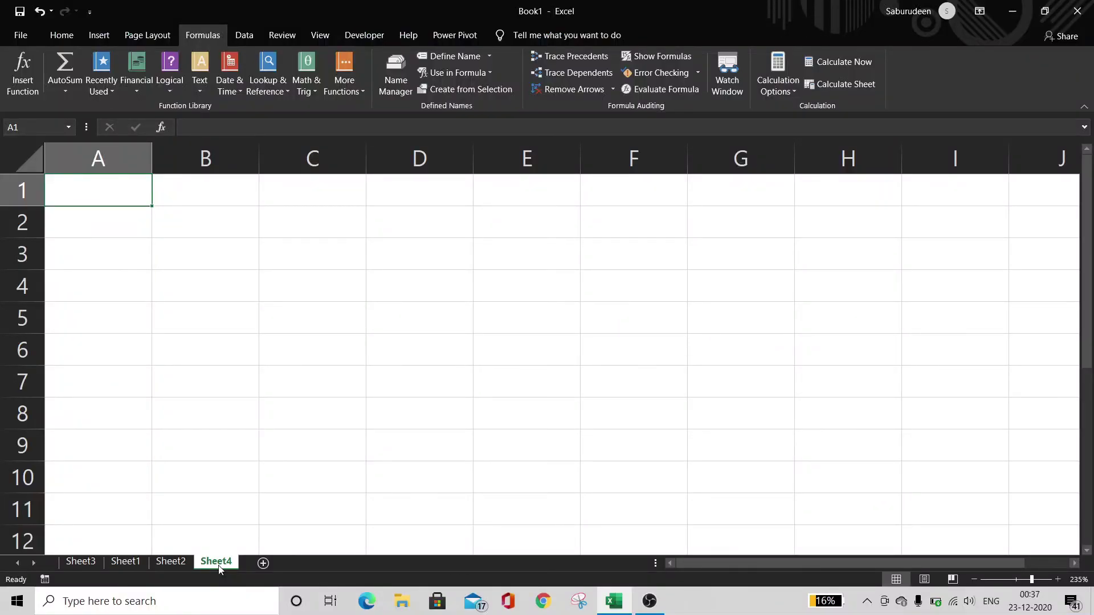
Enter the heading Nomenclature in cell B2 of Sheet4.
{"action": "key", "text": "Right"}
{"action": "key", "text": "Down"}
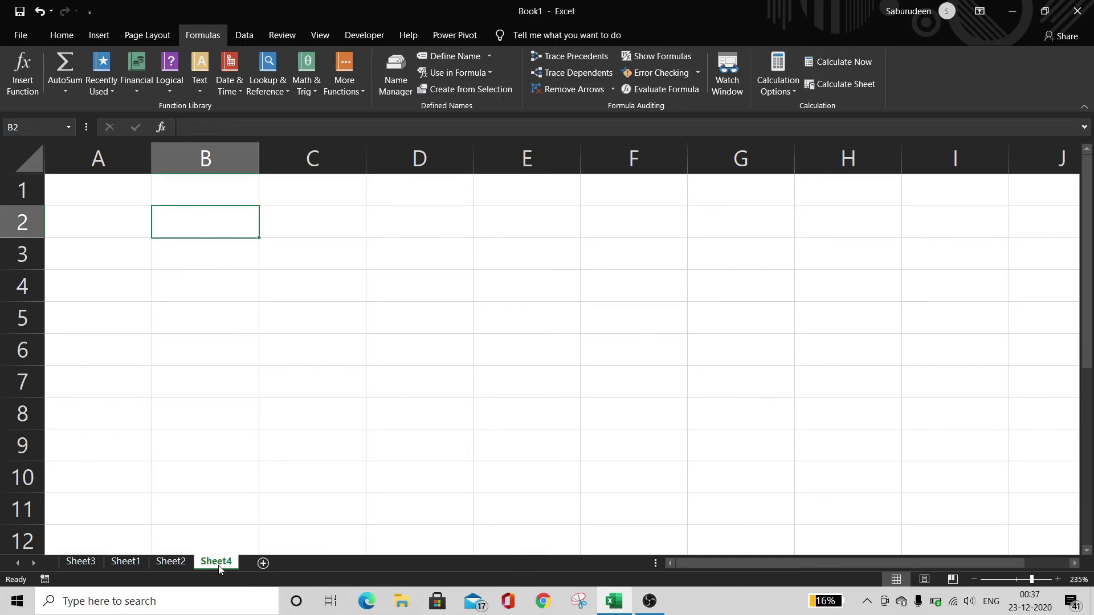
{"action": "type", "text": "Nomencal"}
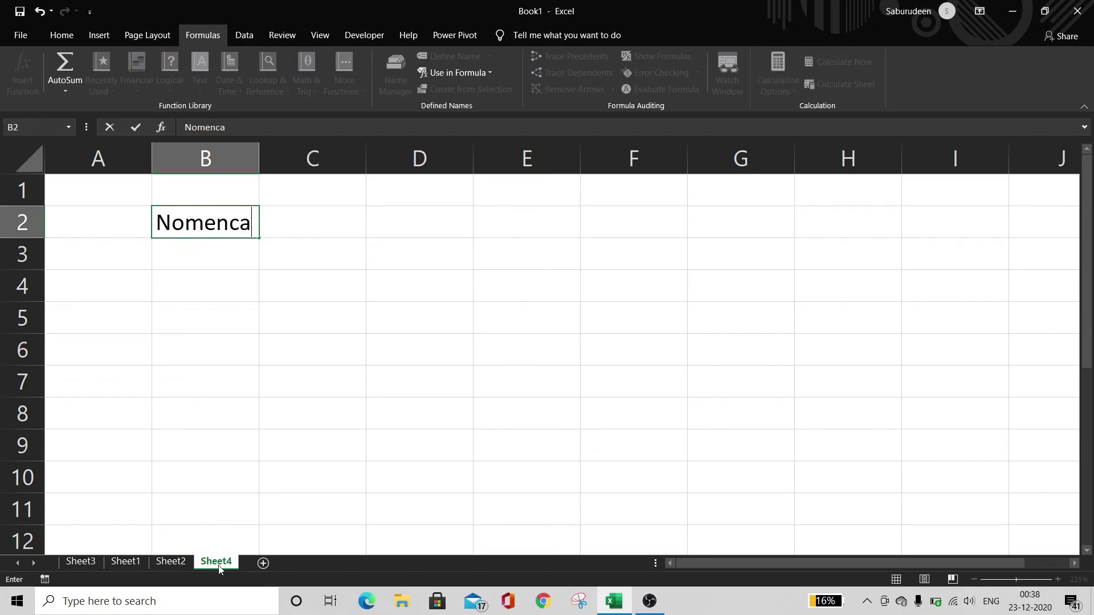
{"action": "key", "text": "BackSpace"}
{"action": "key", "text": "BackSpace"}
{"action": "type", "text": "lature"}
{"action": "key", "text": "Return"}
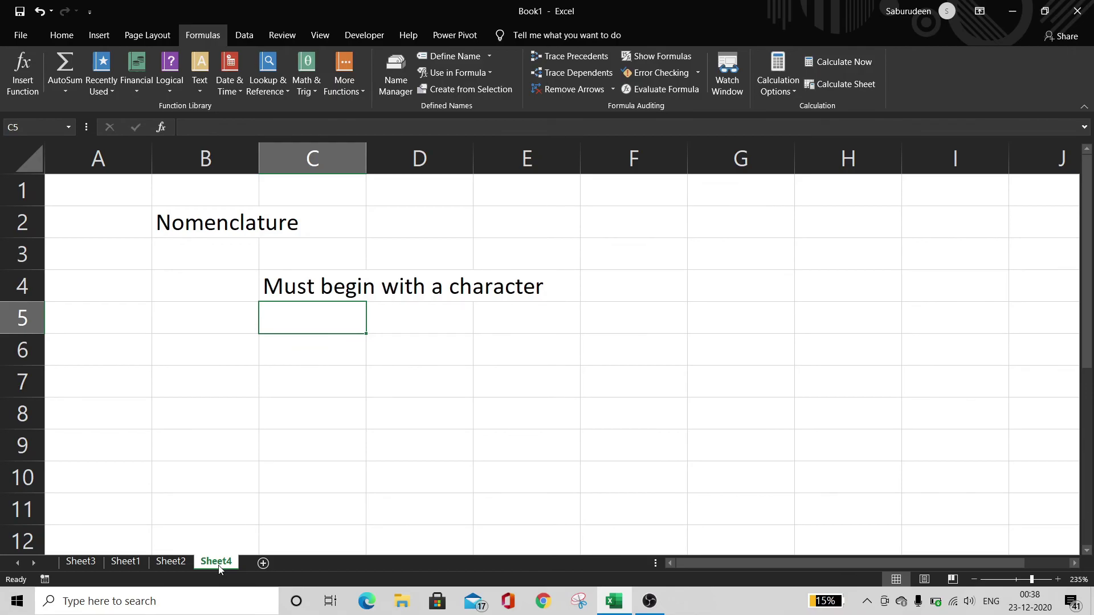
Enter the naming rule "Numbers can be used" in cell C5.
{"action": "type", "text": "Number"}
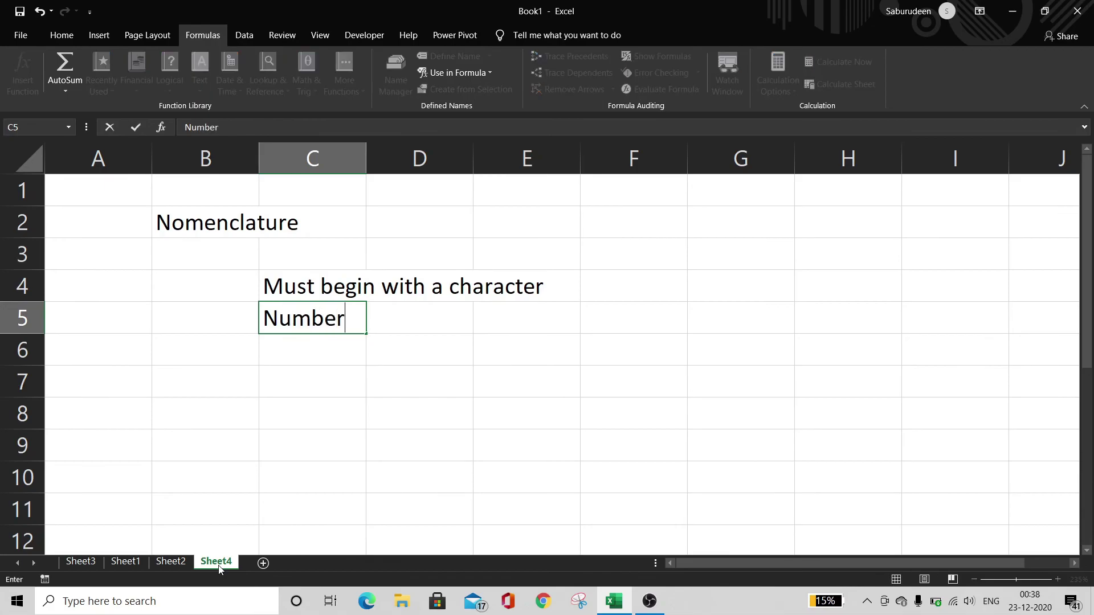
{"action": "type", "text": "s can be"}
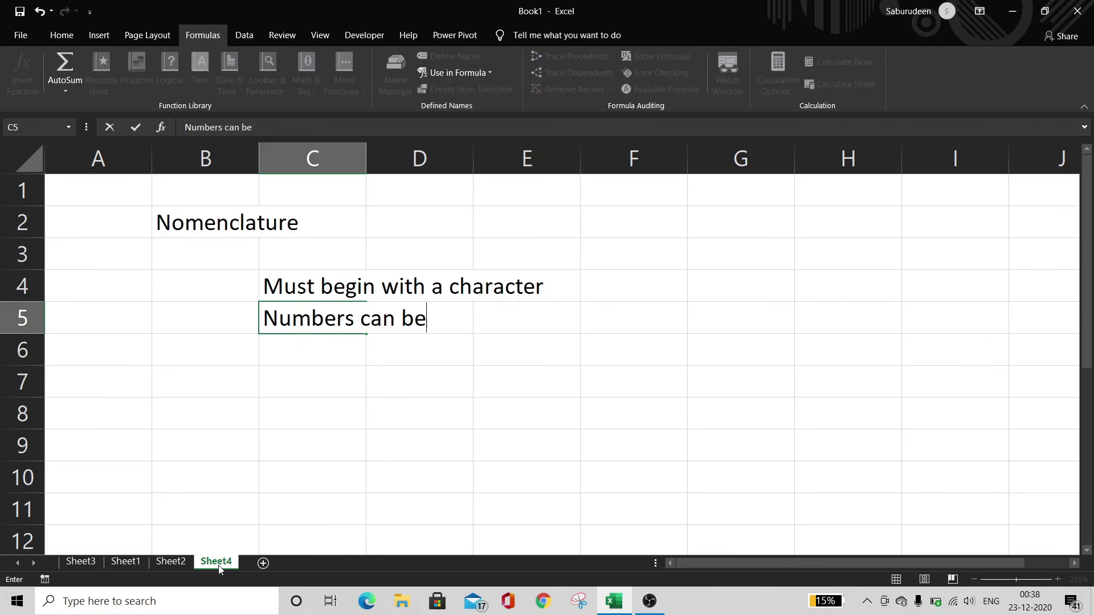
{"action": "type", "text": " used"}
{"action": "key", "text": "Return"}
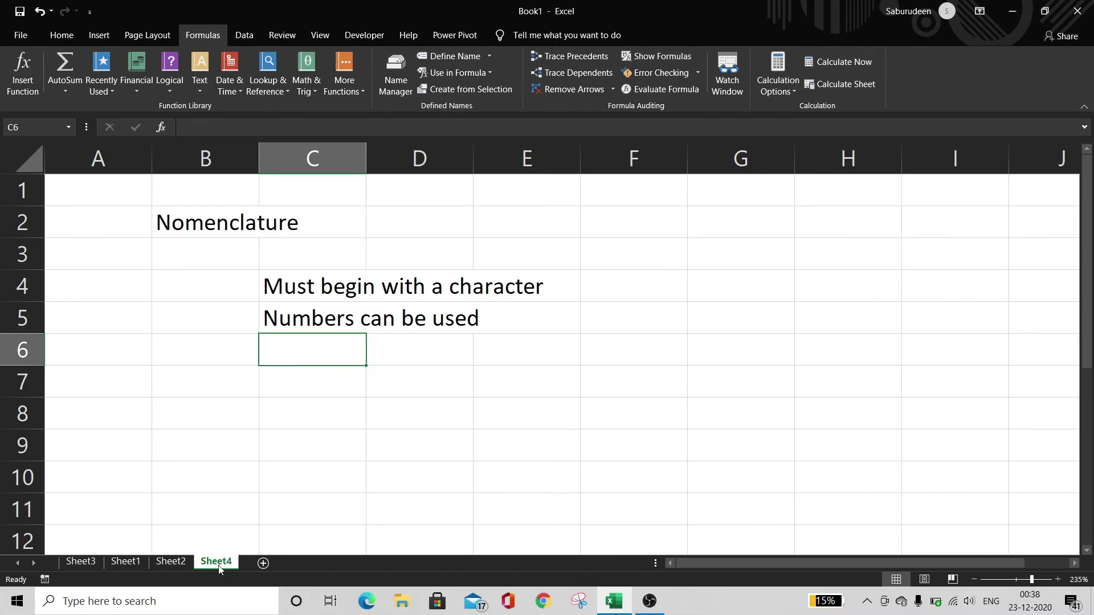
Enter the naming rule "Avoid special characters" in cell C6.
{"action": "type", "text": "Speci"}
{"action": "key", "text": "BackSpace"}
{"action": "key", "text": "BackSpace"}
{"action": "key", "text": "BackSpace"}
{"action": "key", "text": "BackSpace"}
{"action": "key", "text": "BackSpace"}
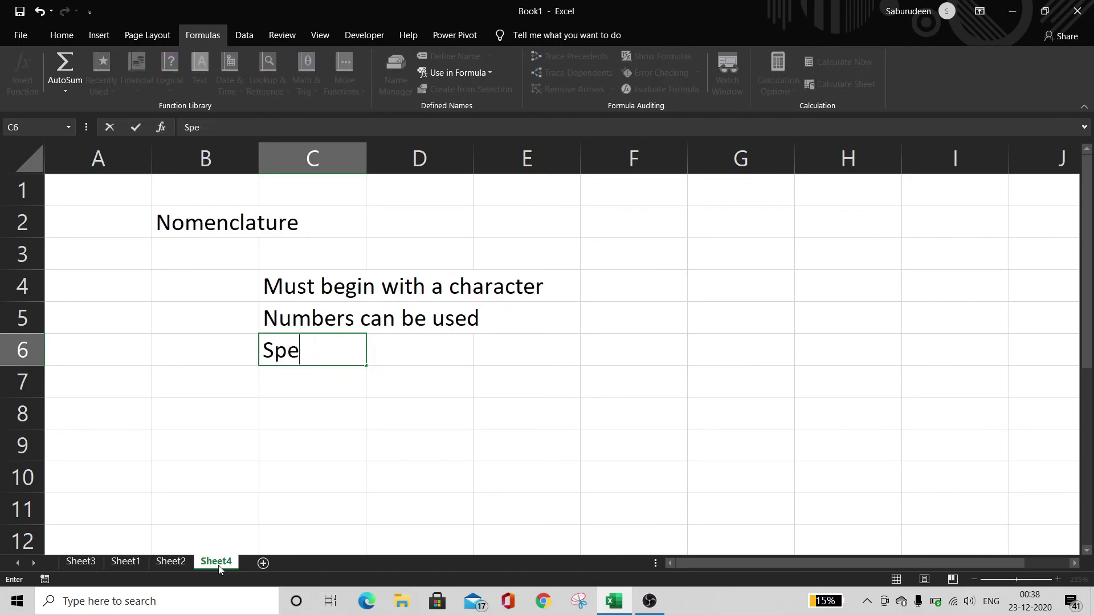
{"action": "type", "text": "Avoid special characters"}
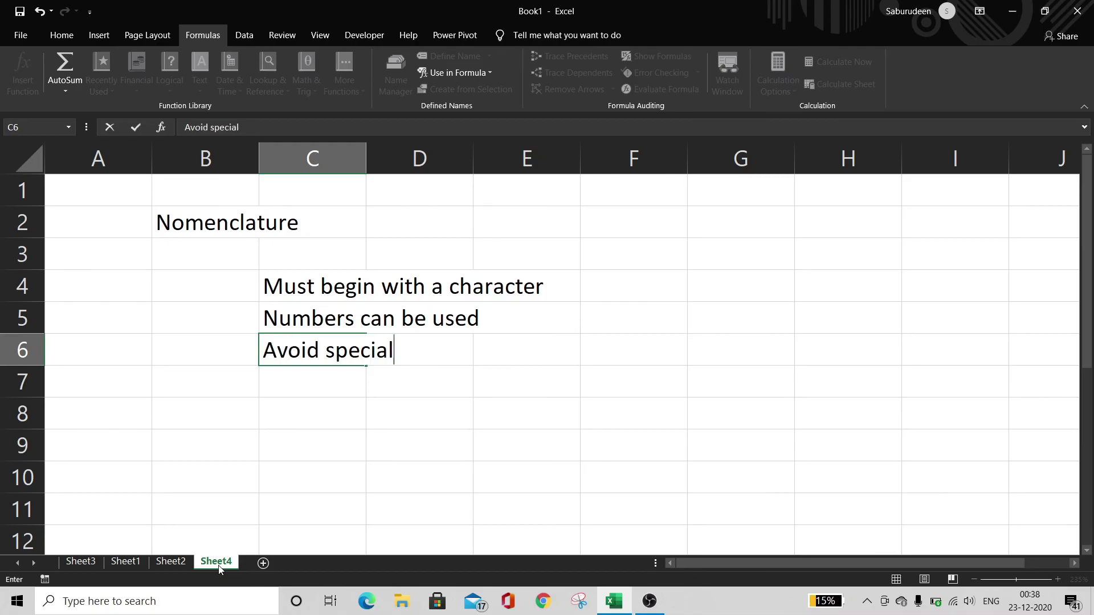
{"action": "key", "text": "Return"}
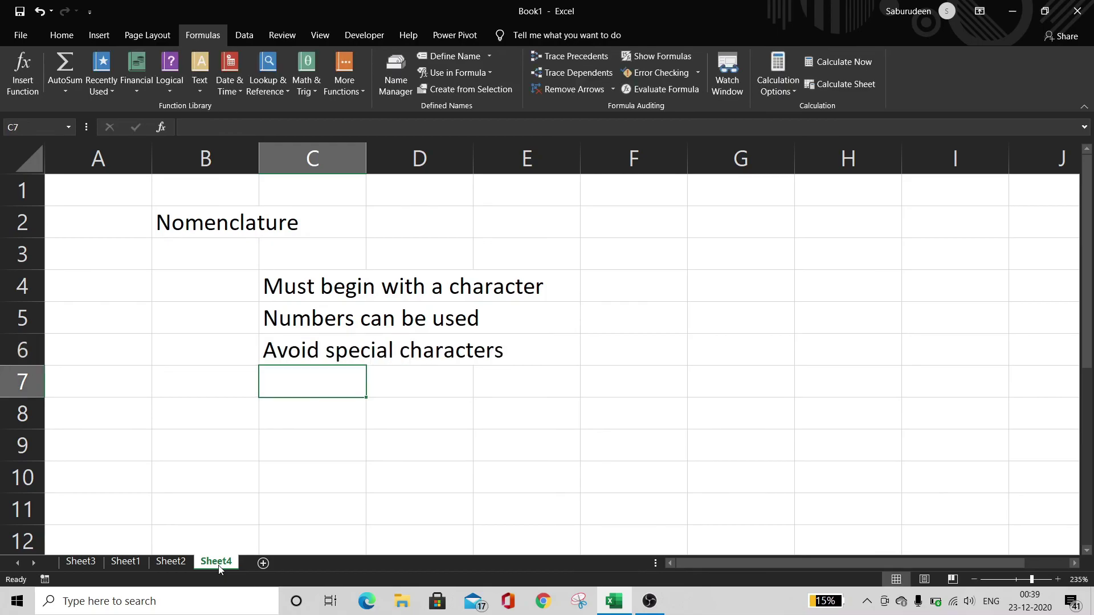
Enter the naming rule "use Underscore (_)" in cell C7.
{"action": "type", "text": "use Underscore "}
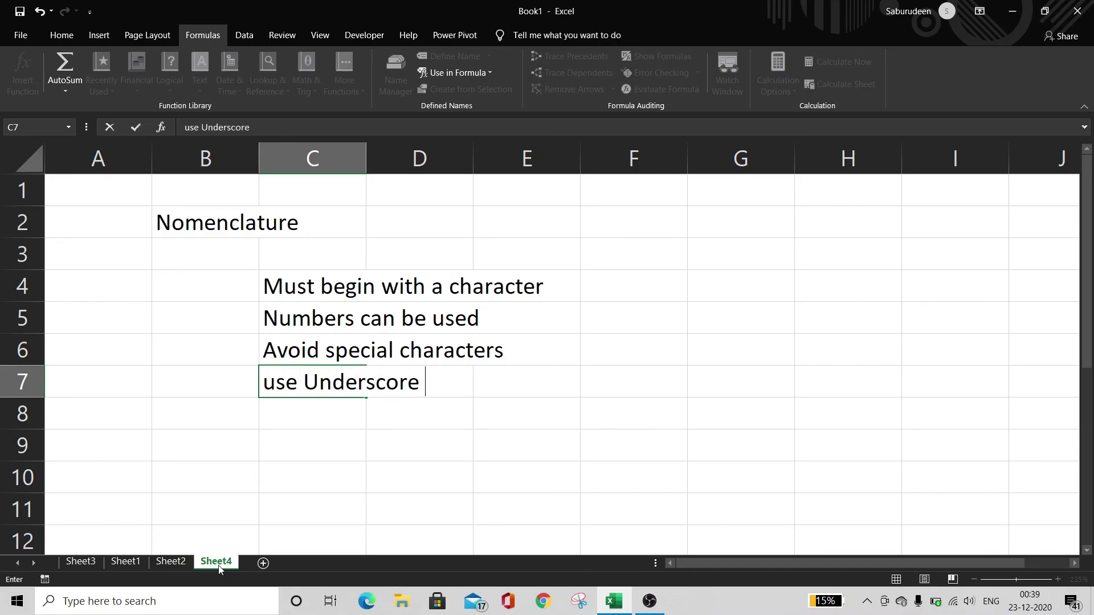
{"action": "type", "text": "(_)"}
{"action": "key", "text": "Return"}
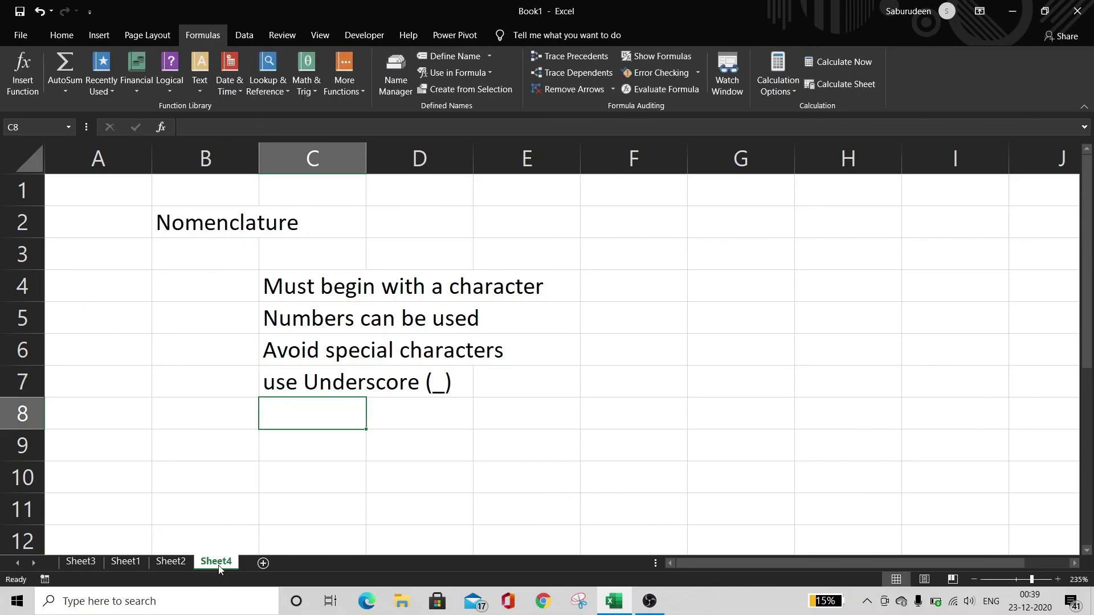